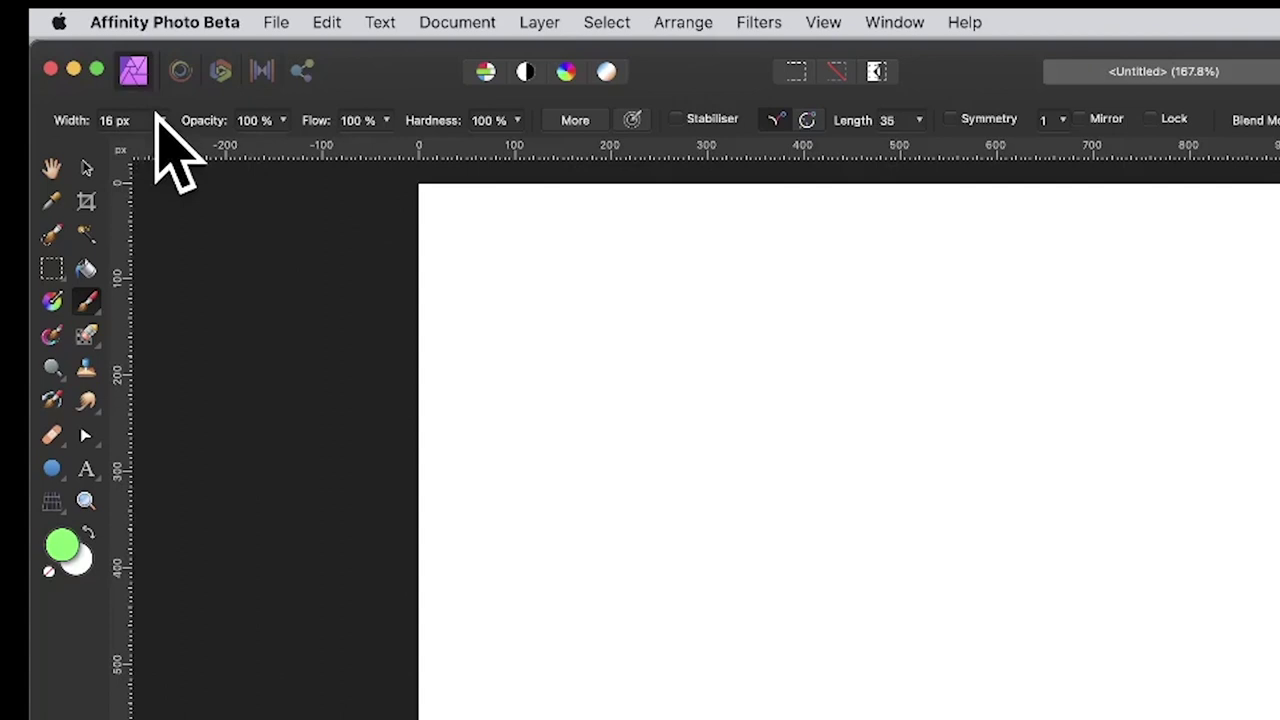
Bring up the Paint Brush Width slider in the context toolbar to adjust brush size.
click(165, 122)
At 19 px width, paint a long looping green line across the canvas, then lower width to 14 px.
drag(162, 143, 166, 142)
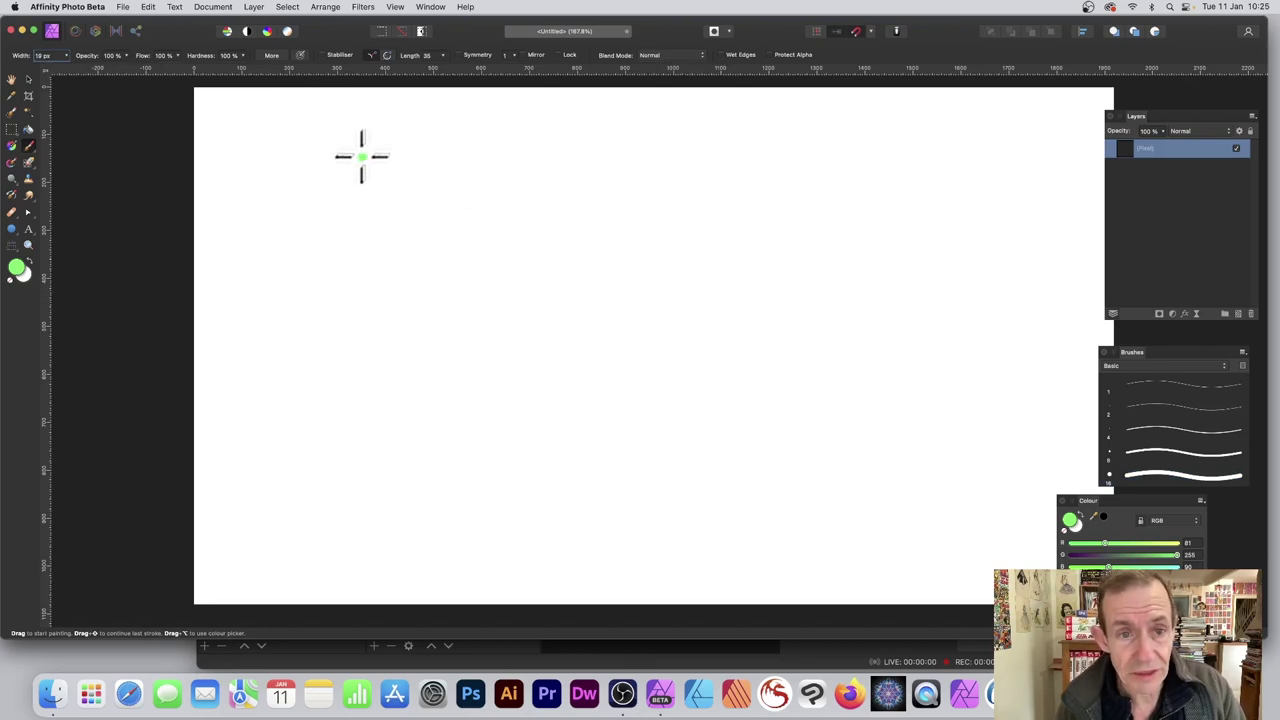
mouse_move(374, 196)
mouse_down()
mouse_move(626, 187)
mouse_move(689, 258)
mouse_move(814, 284)
mouse_move(878, 207)
mouse_move(1013, 185)
mouse_up()
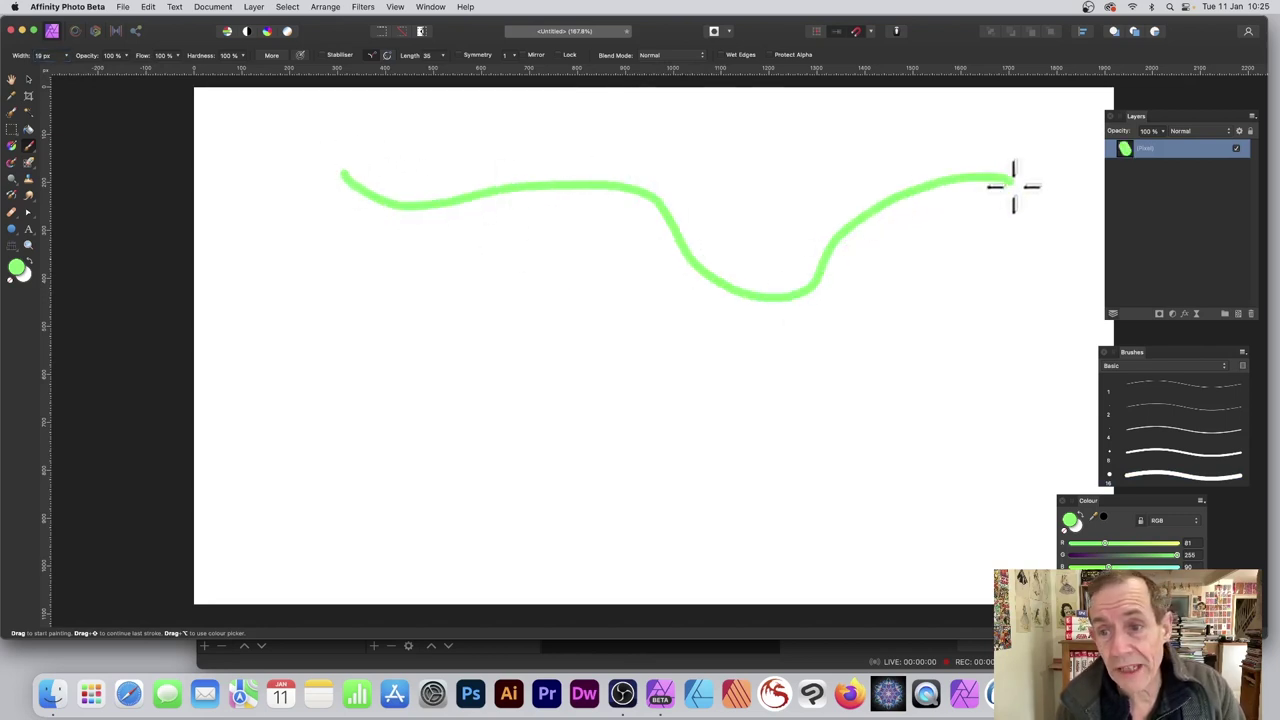
mouse_move(991, 407)
mouse_down()
mouse_move(850, 393)
mouse_move(684, 467)
mouse_move(710, 332)
mouse_up()
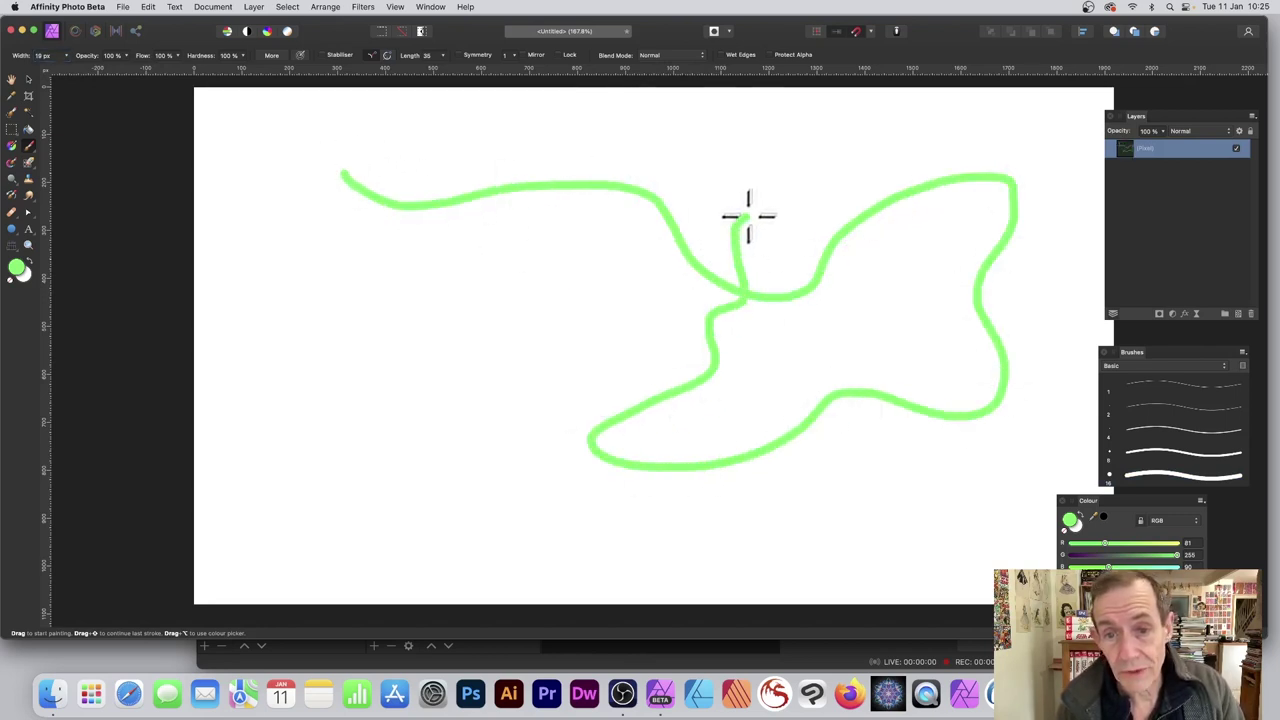
mouse_move(748, 215)
mouse_down()
mouse_move(657, 232)
mouse_move(544, 343)
mouse_move(484, 276)
mouse_up()
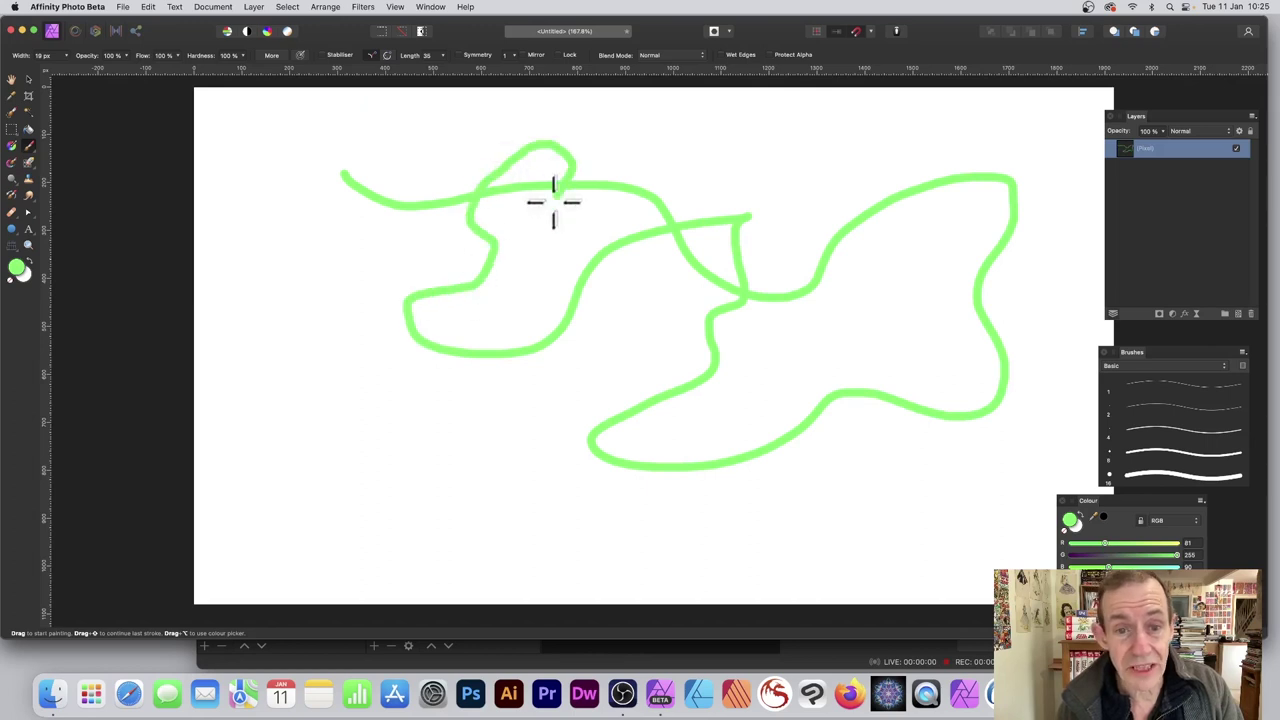
mouse_move(553, 201)
mouse_down()
mouse_move(492, 458)
mouse_move(321, 349)
mouse_up()
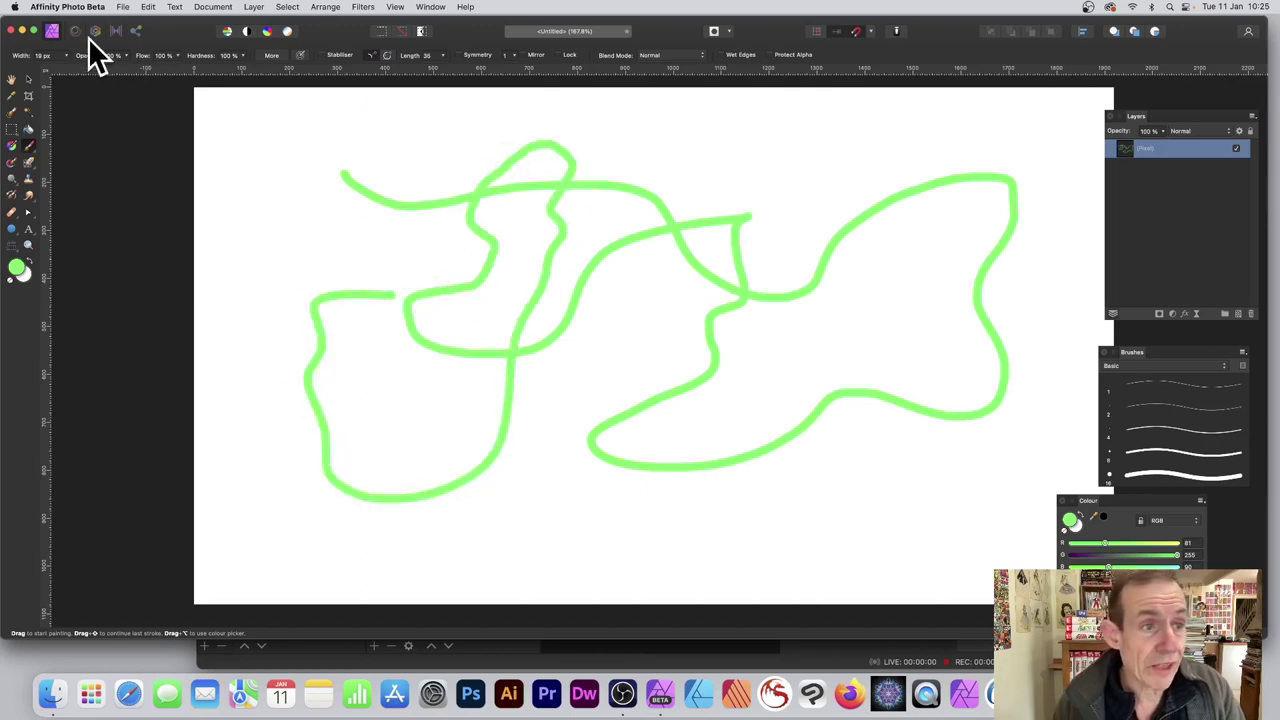
drag(65, 55, 59, 67)
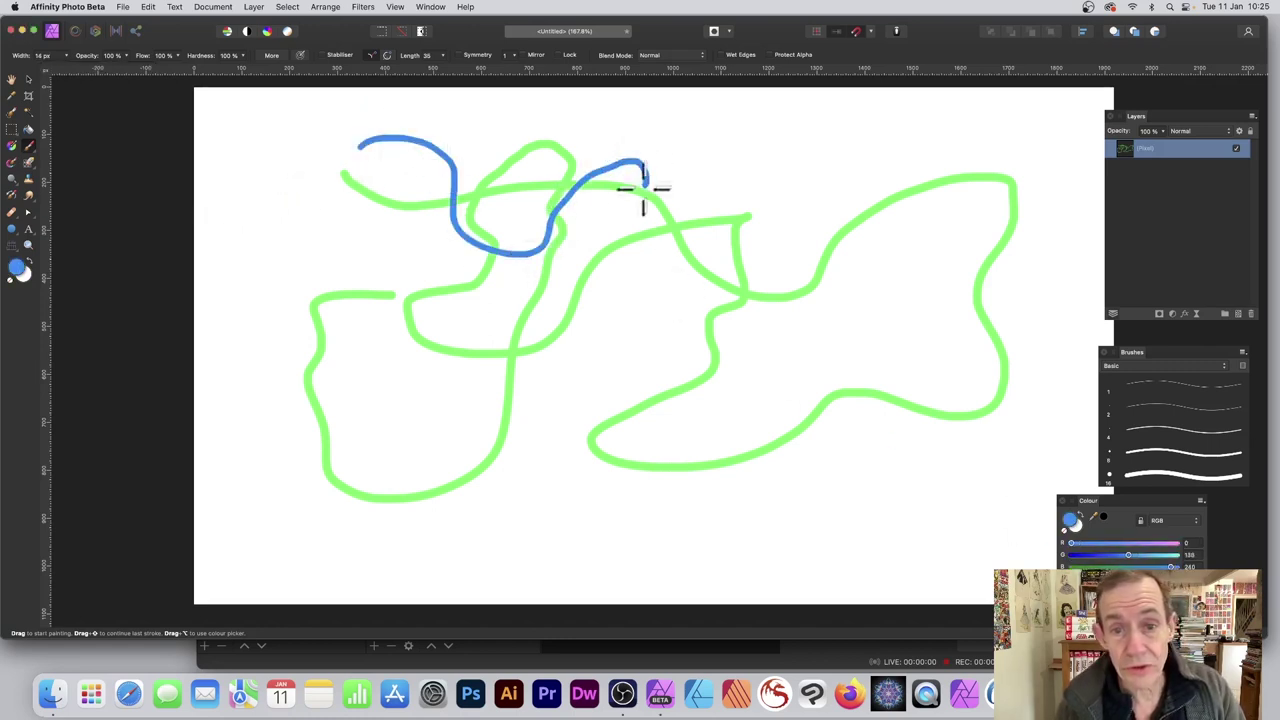
Loop the blue line through the right, lower and left areas, then add a looping magenta line.
mouse_move(643, 188)
mouse_down()
mouse_move(692, 268)
mouse_move(651, 391)
mouse_up()
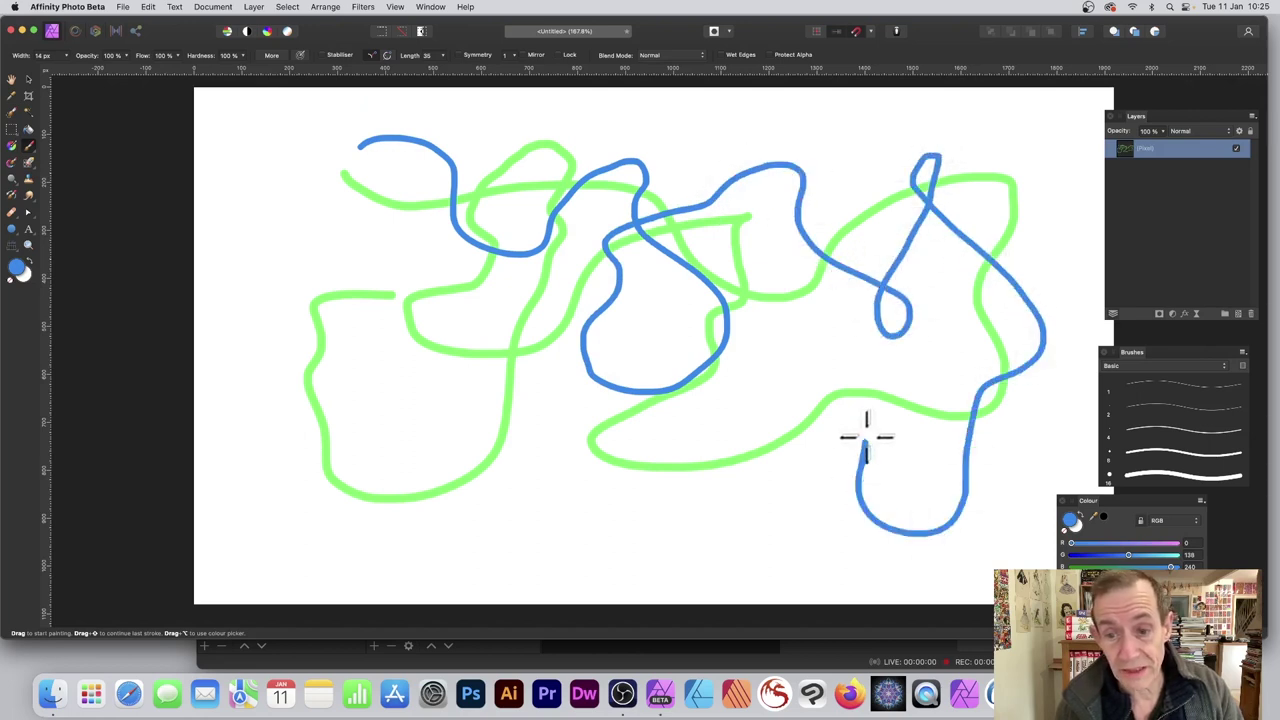
mouse_move(866, 435)
mouse_down()
mouse_move(795, 432)
mouse_move(652, 485)
mouse_move(744, 406)
mouse_move(775, 330)
mouse_up()
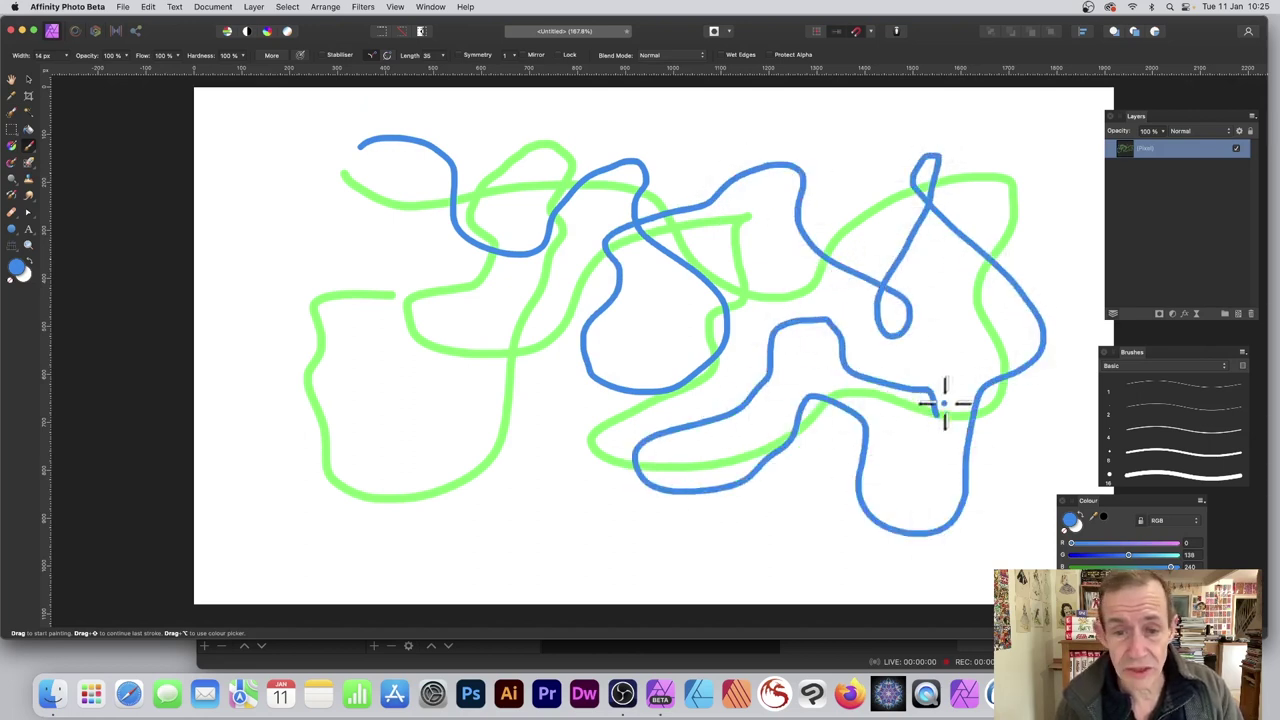
mouse_move(540, 417)
mouse_down()
mouse_move(370, 418)
mouse_move(510, 343)
mouse_up()
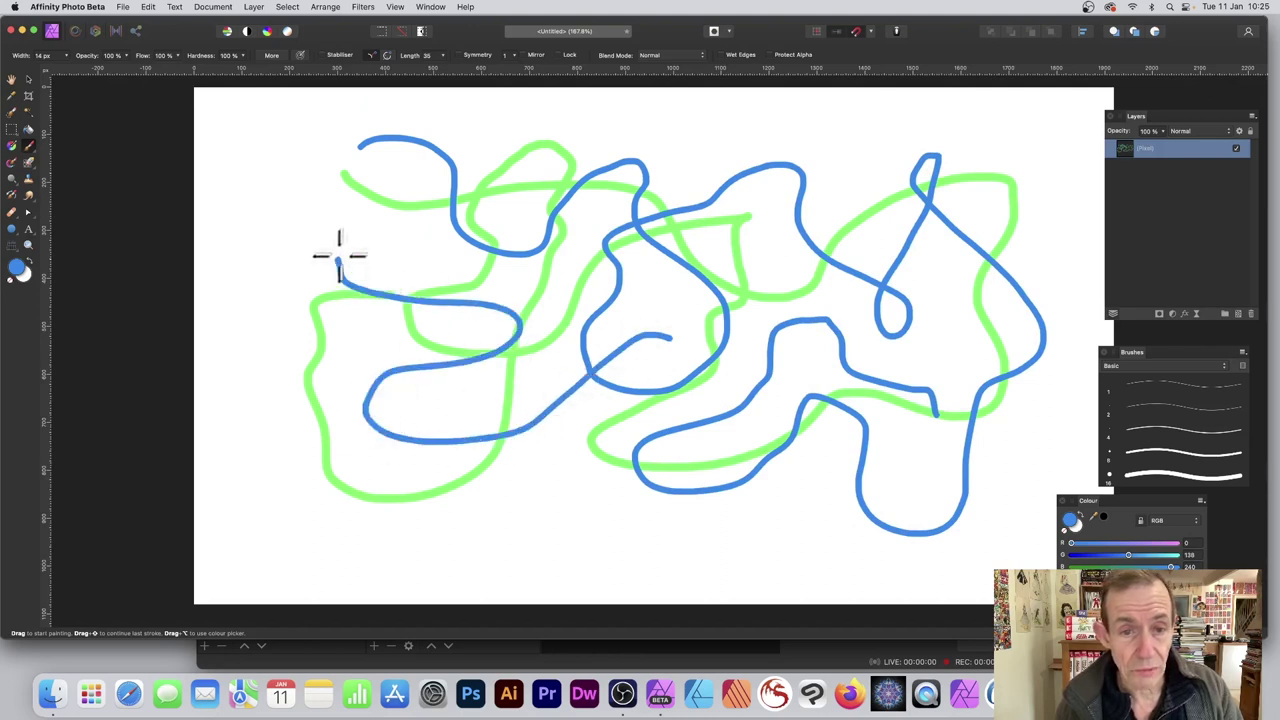
drag(291, 174, 318, 138)
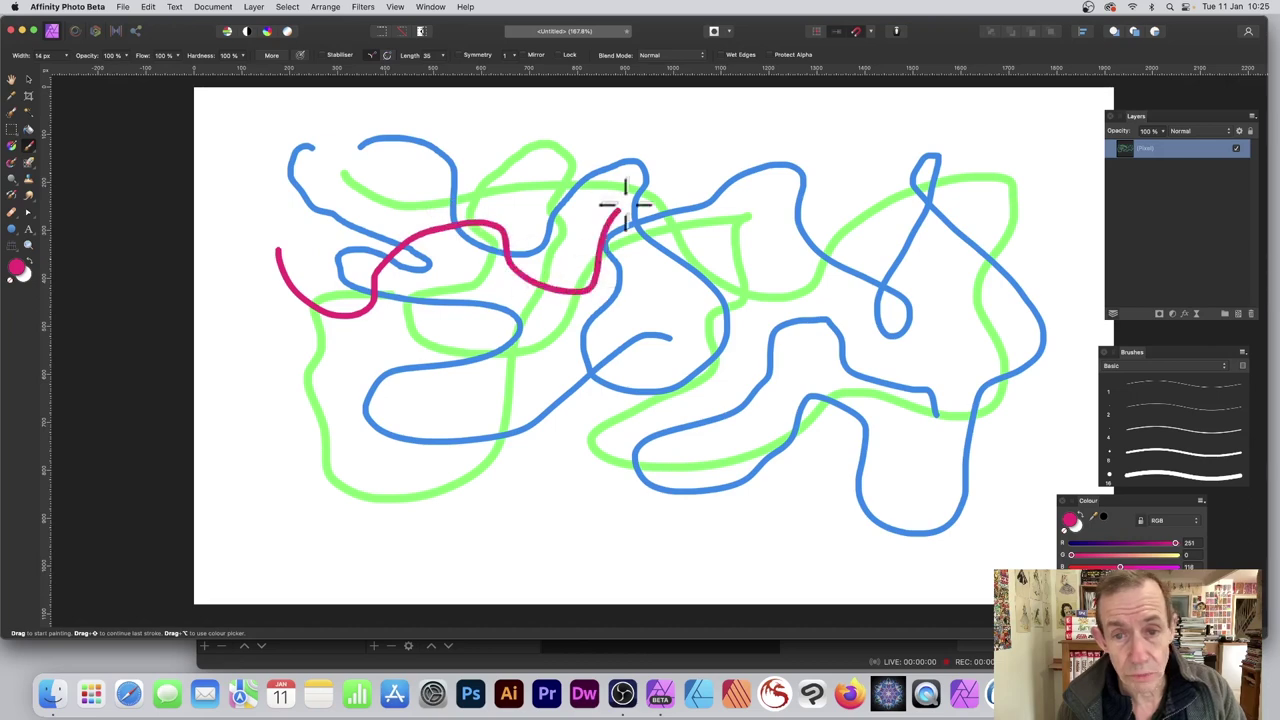
mouse_move(800, 280)
mouse_down()
mouse_move(716, 402)
mouse_move(608, 515)
mouse_move(522, 430)
mouse_up()
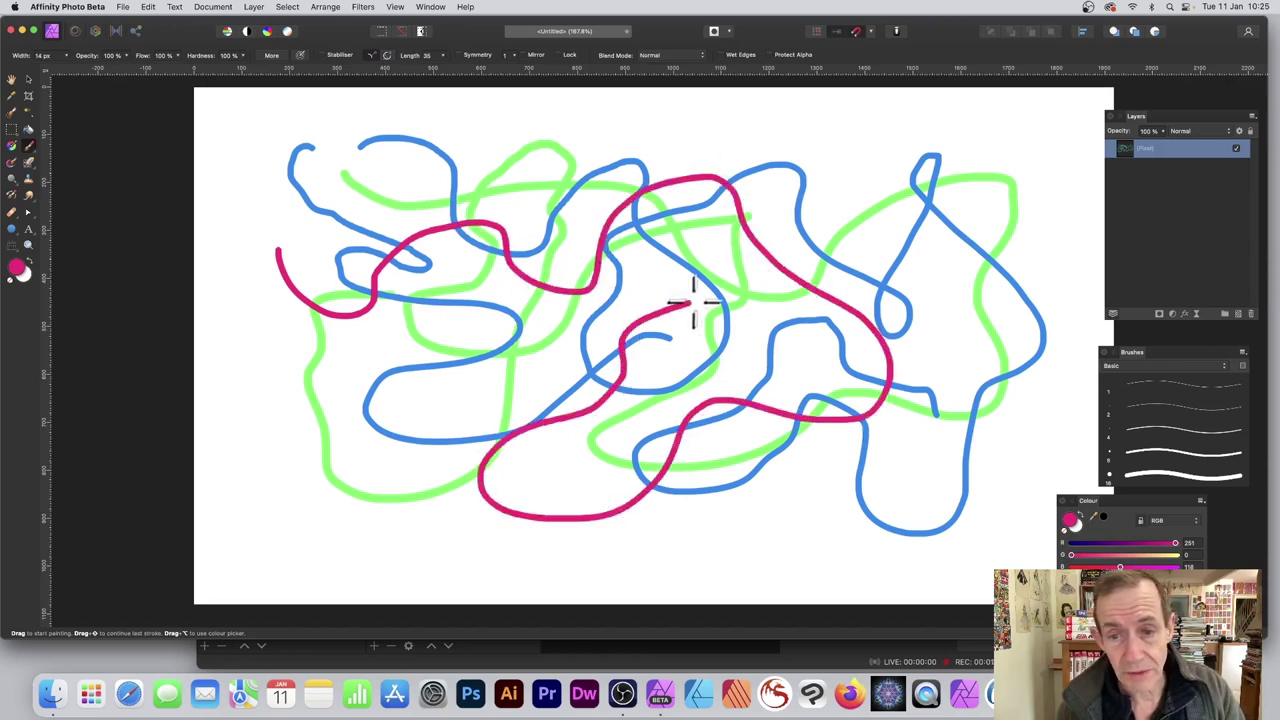
mouse_move(836, 483)
mouse_down()
mouse_move(766, 541)
mouse_move(561, 557)
mouse_up()
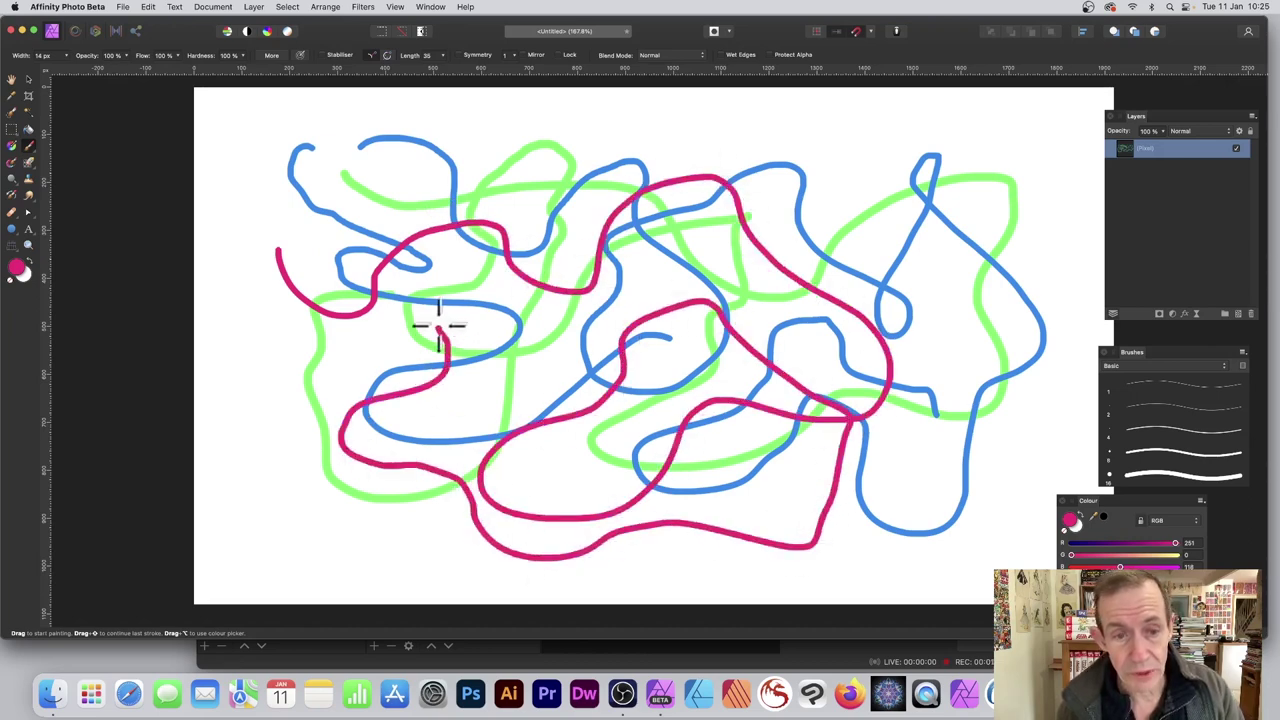
With the Move tool, scale the tangle down slightly and shift it up and left.
click(30, 78)
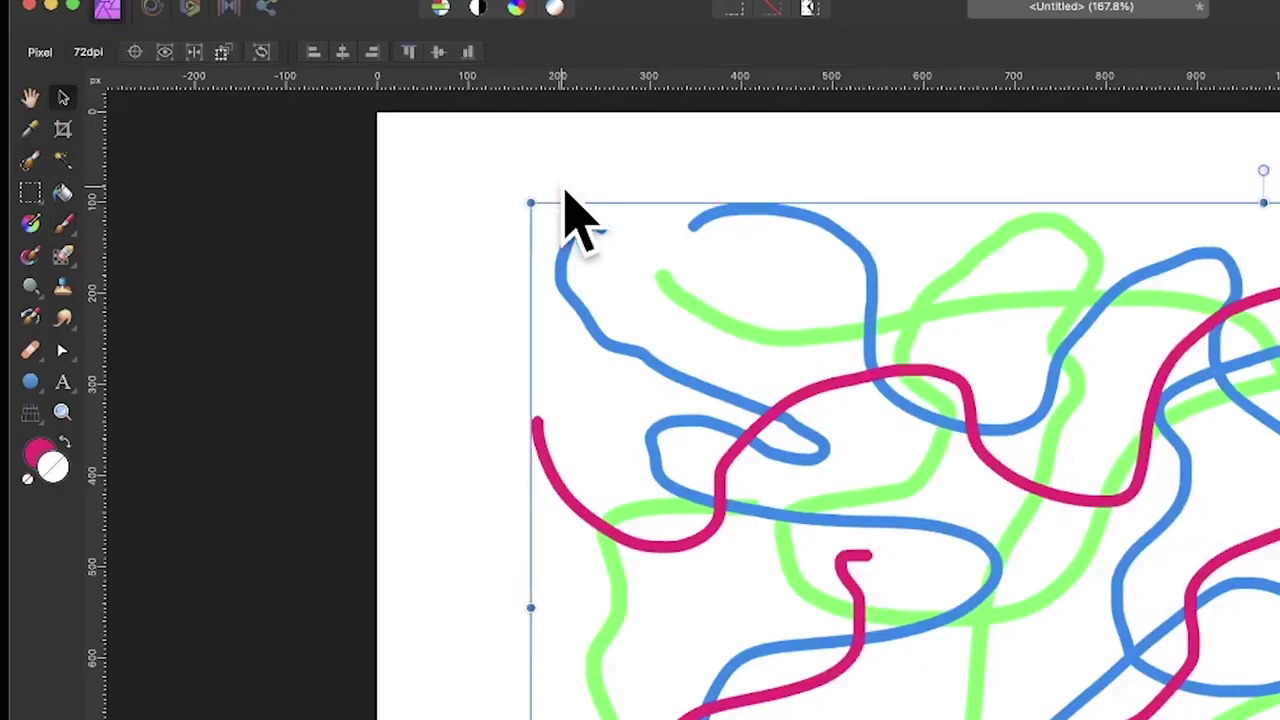
drag(530, 203, 612, 246)
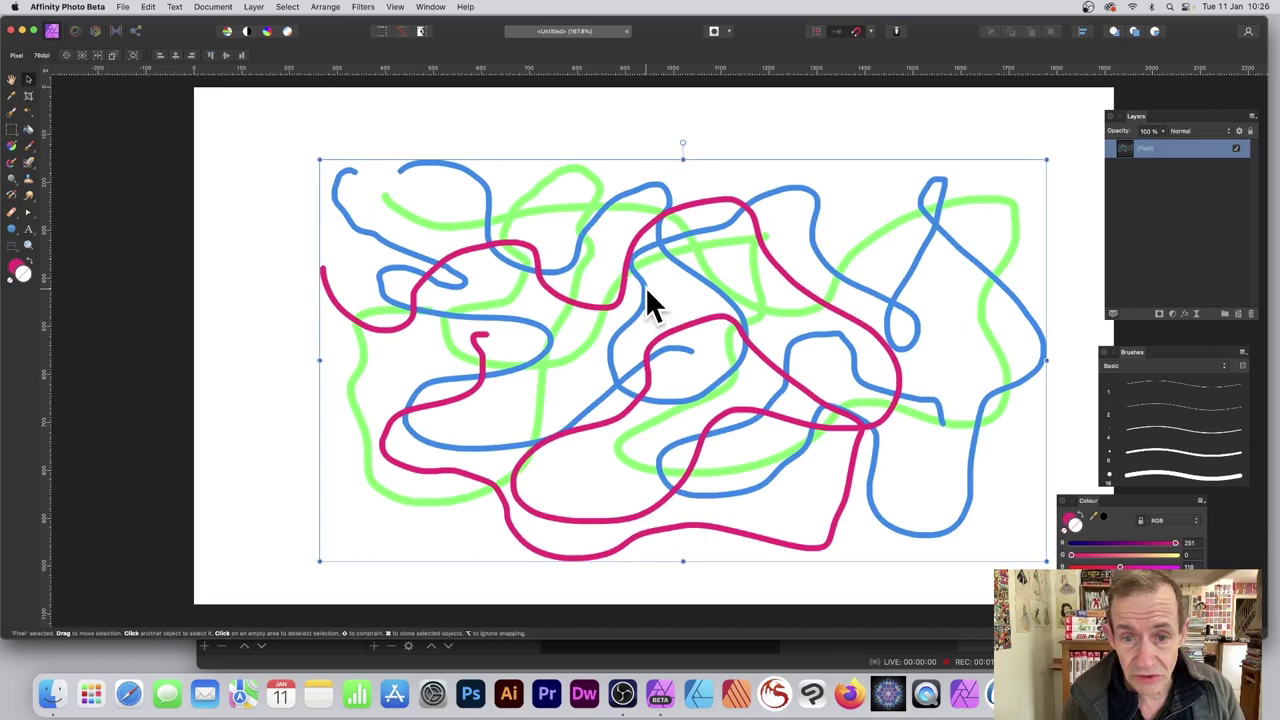
drag(645, 286, 617, 259)
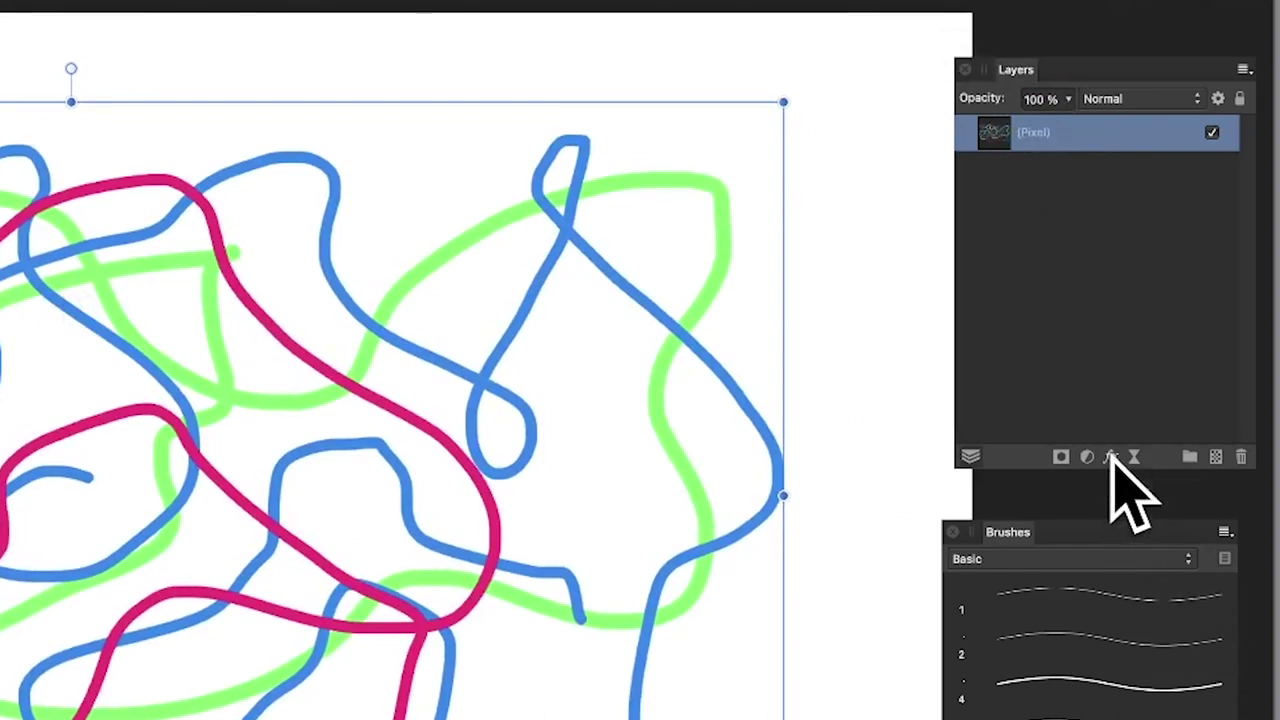
Give the lines an Outer Shadow with 14.1 px radius, 14.9 px offset and 51% intensity.
click(1110, 457)
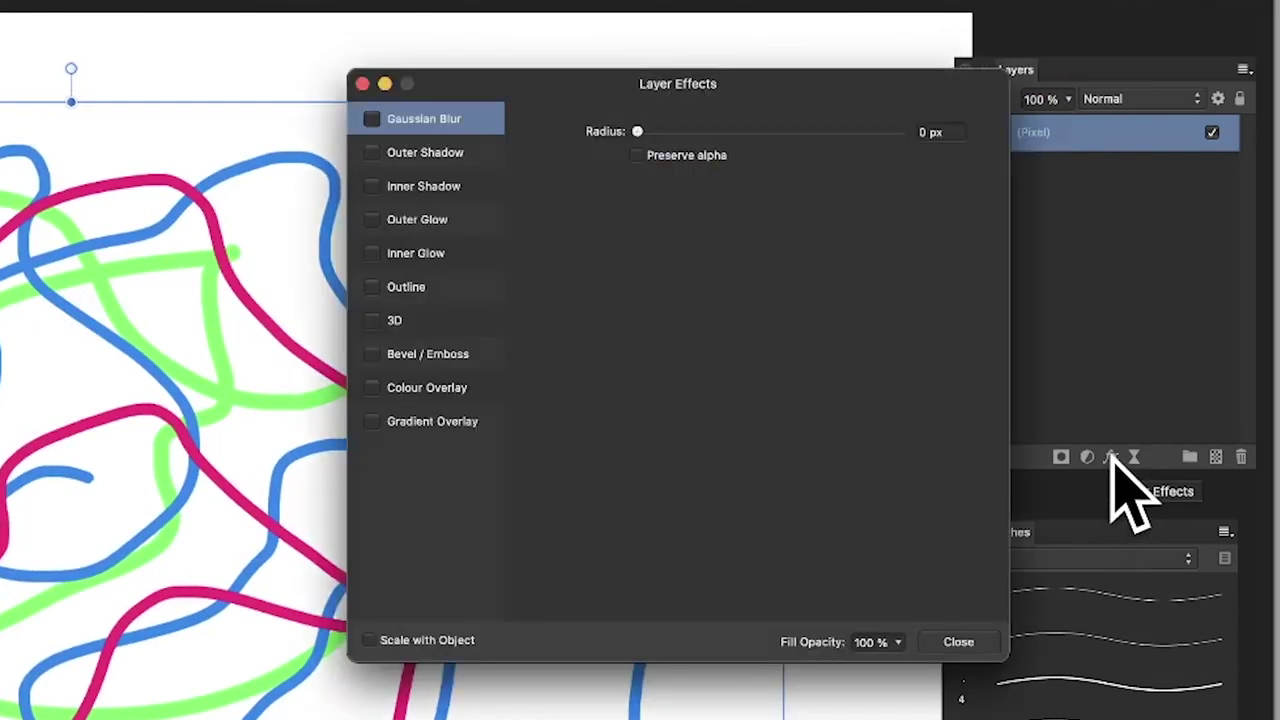
click(410, 153)
click(372, 152)
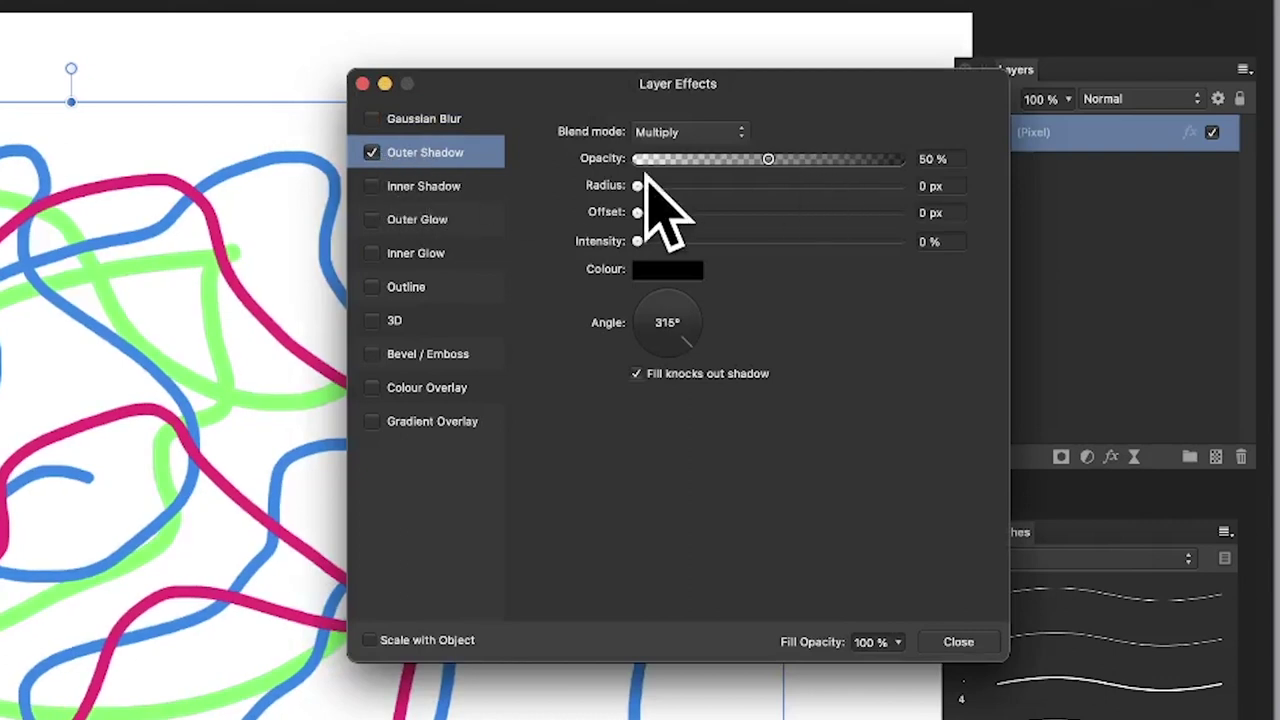
drag(641, 185, 763, 186)
drag(684, 214, 768, 213)
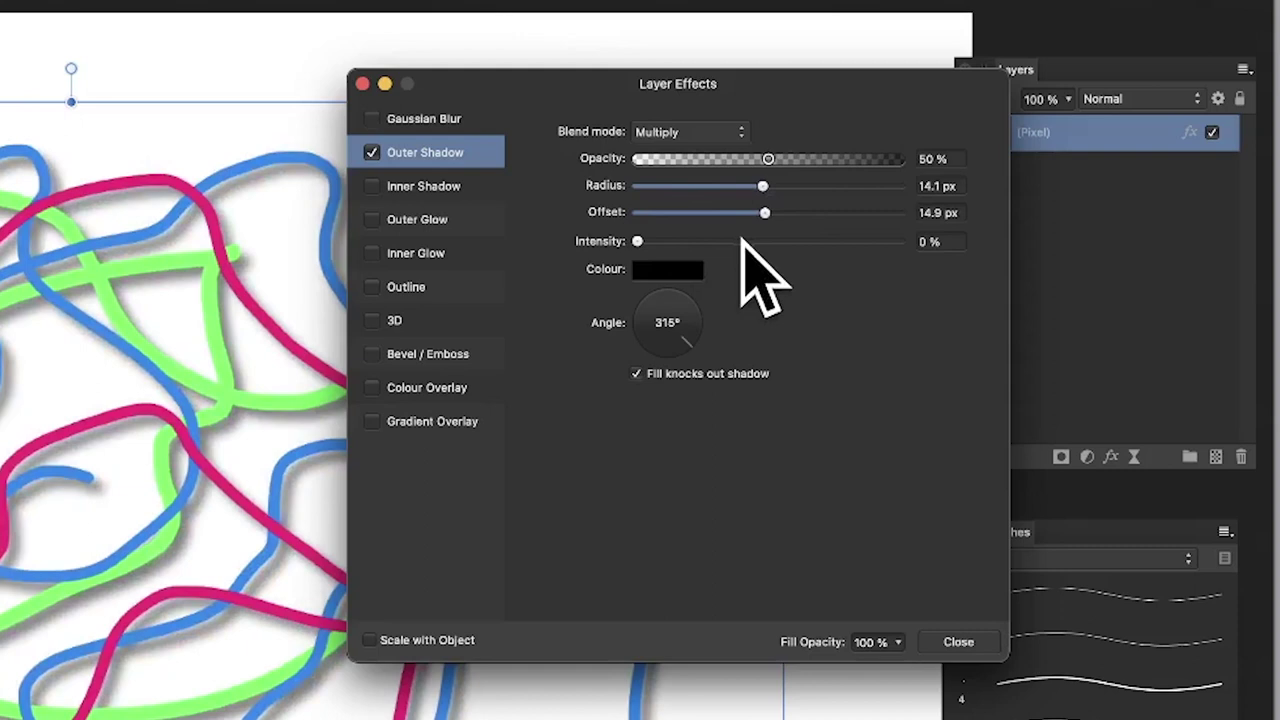
drag(637, 241, 769, 241)
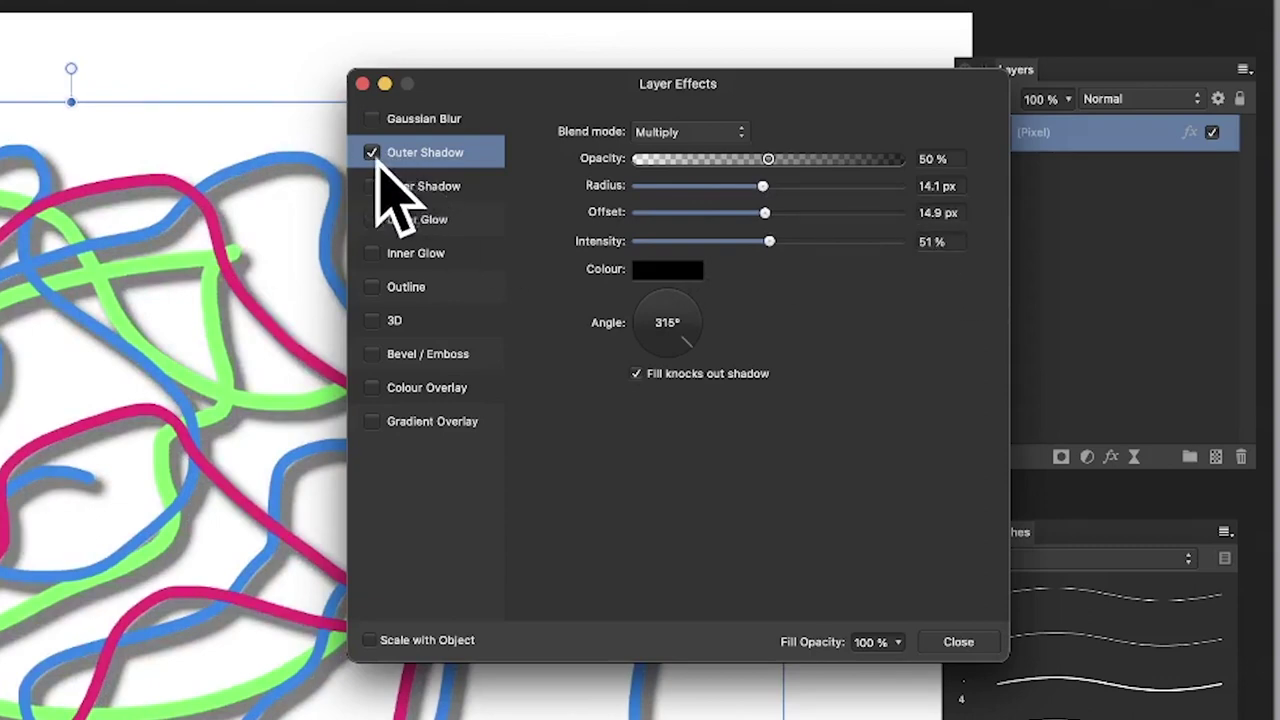
click(390, 321)
Enable the 3D layer effect and set its Radius to 8.5 px.
click(373, 321)
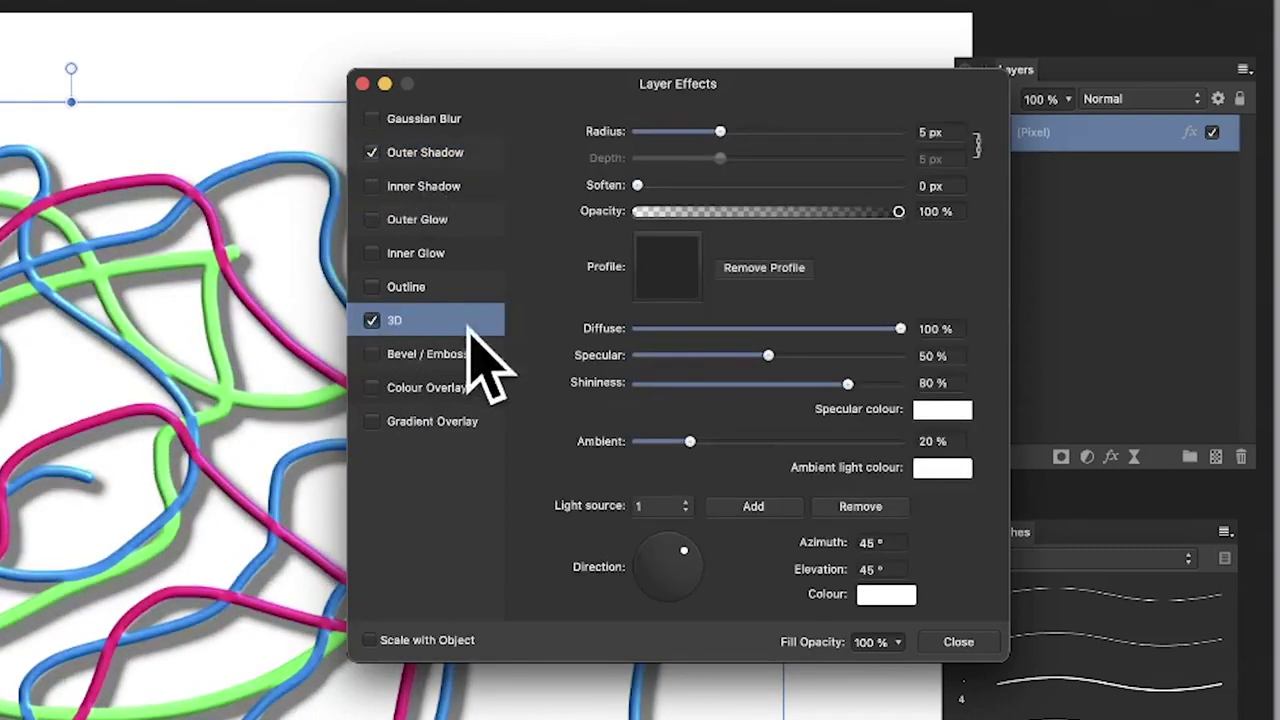
mouse_move(735, 131)
mouse_down()
mouse_move(857, 155)
mouse_move(741, 141)
mouse_up()
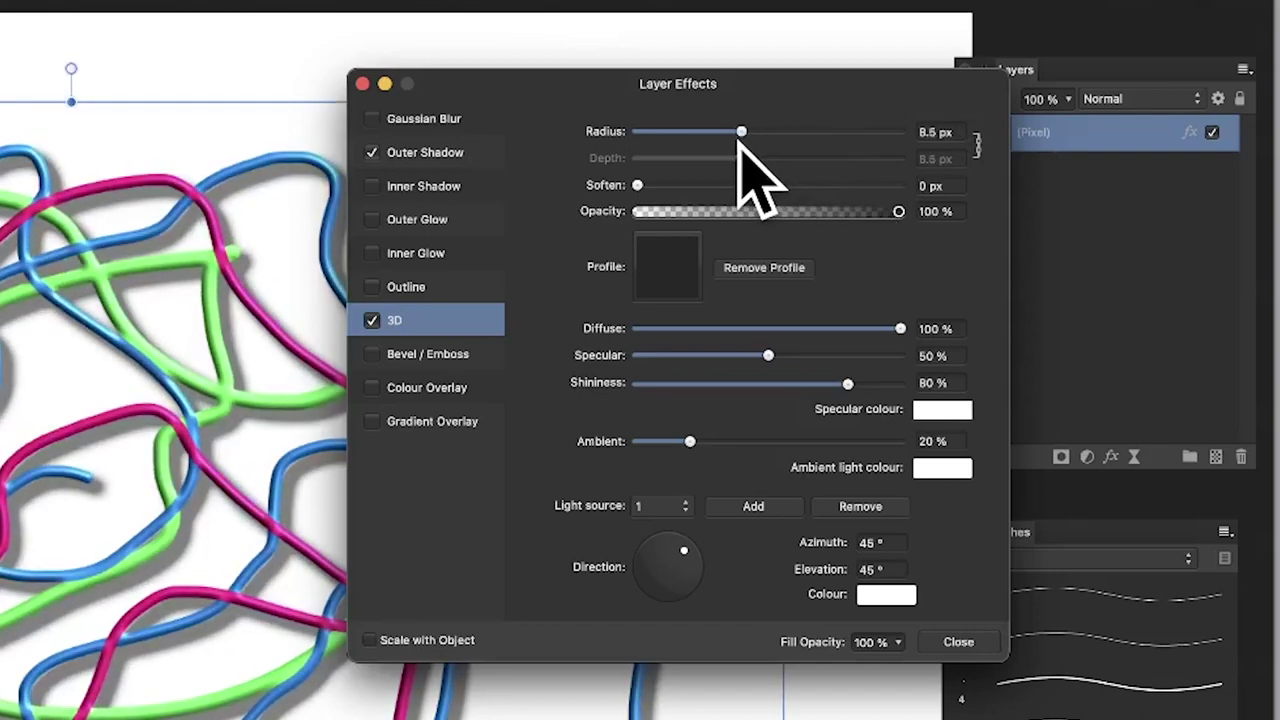
Close Layer Effects and rasterise the layer with Preserve layer FX unticked.
click(958, 642)
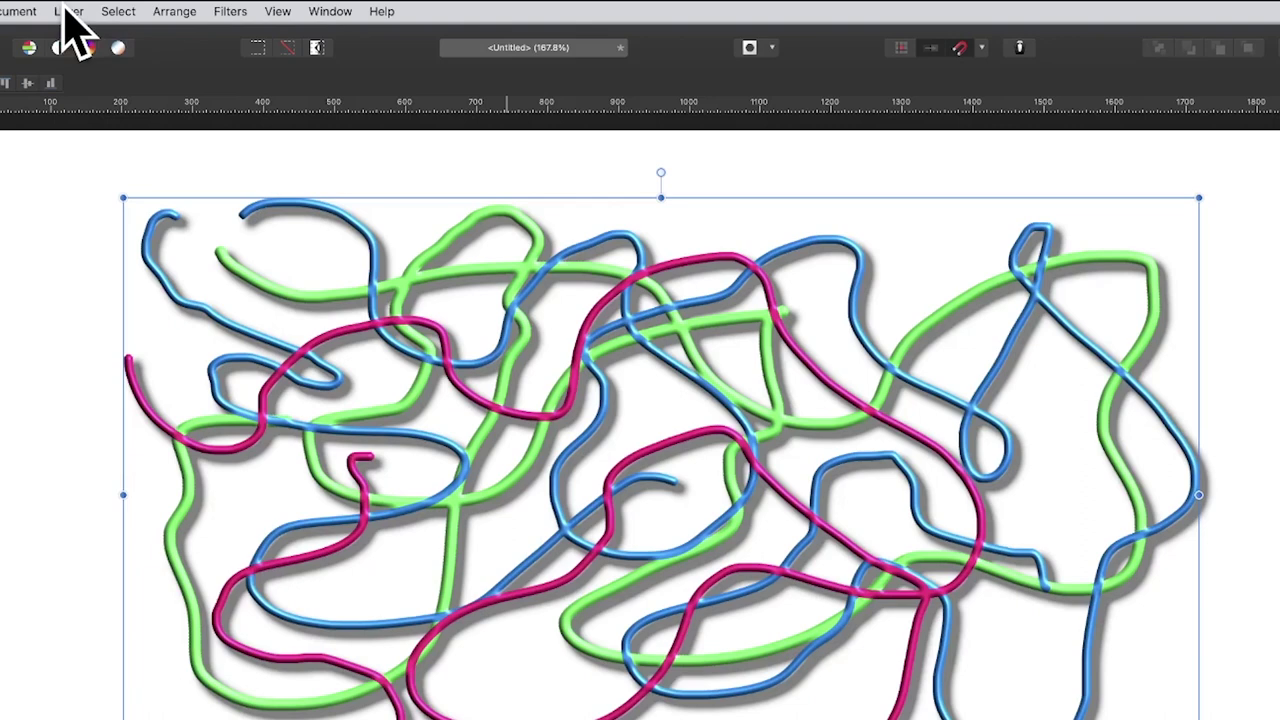
click(70, 11)
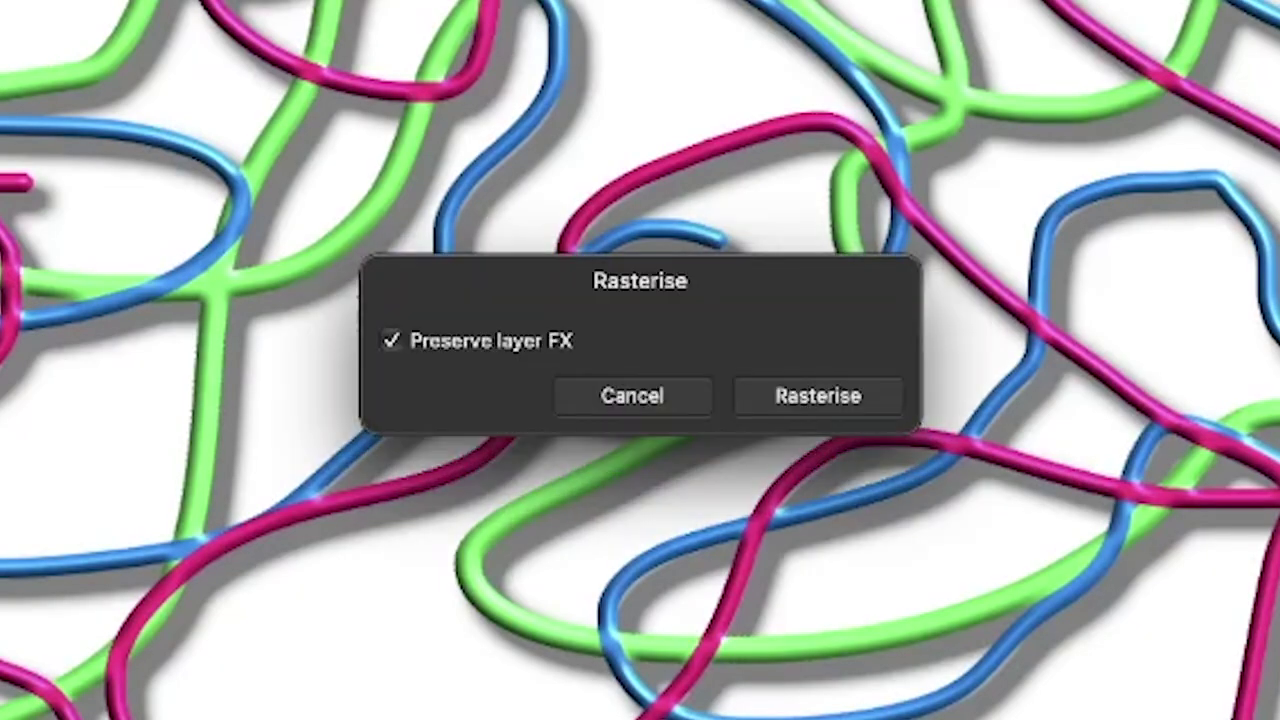
click(390, 340)
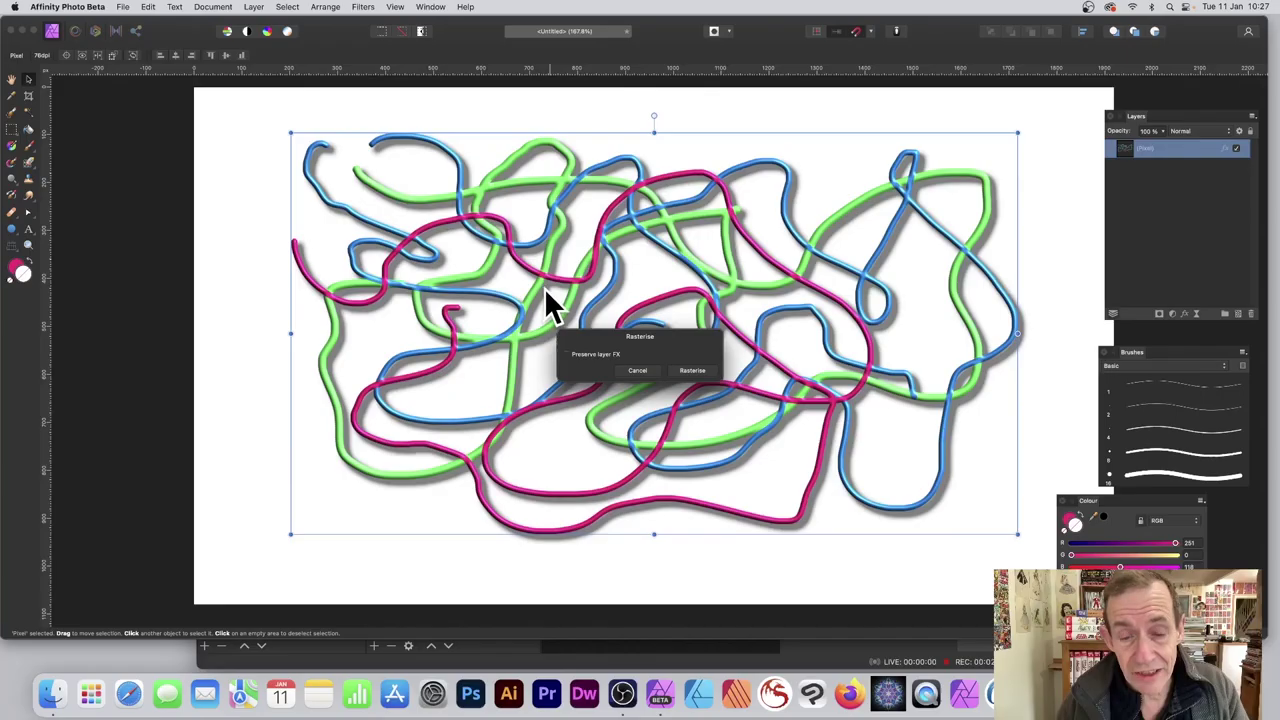
click(692, 370)
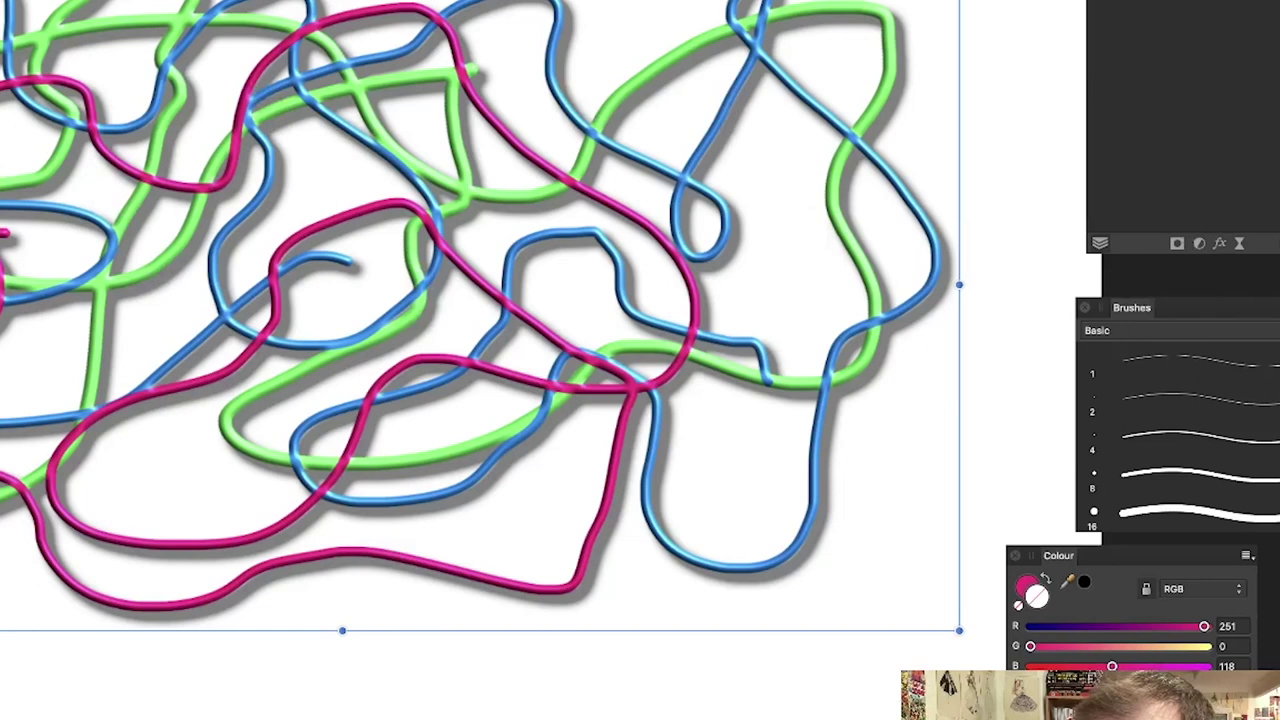
Float the Brushes panel and make a new brush from the selected tube doodle.
mouse_move(1126, 307)
mouse_down()
mouse_move(598, 62)
mouse_move(335, 98)
mouse_up()
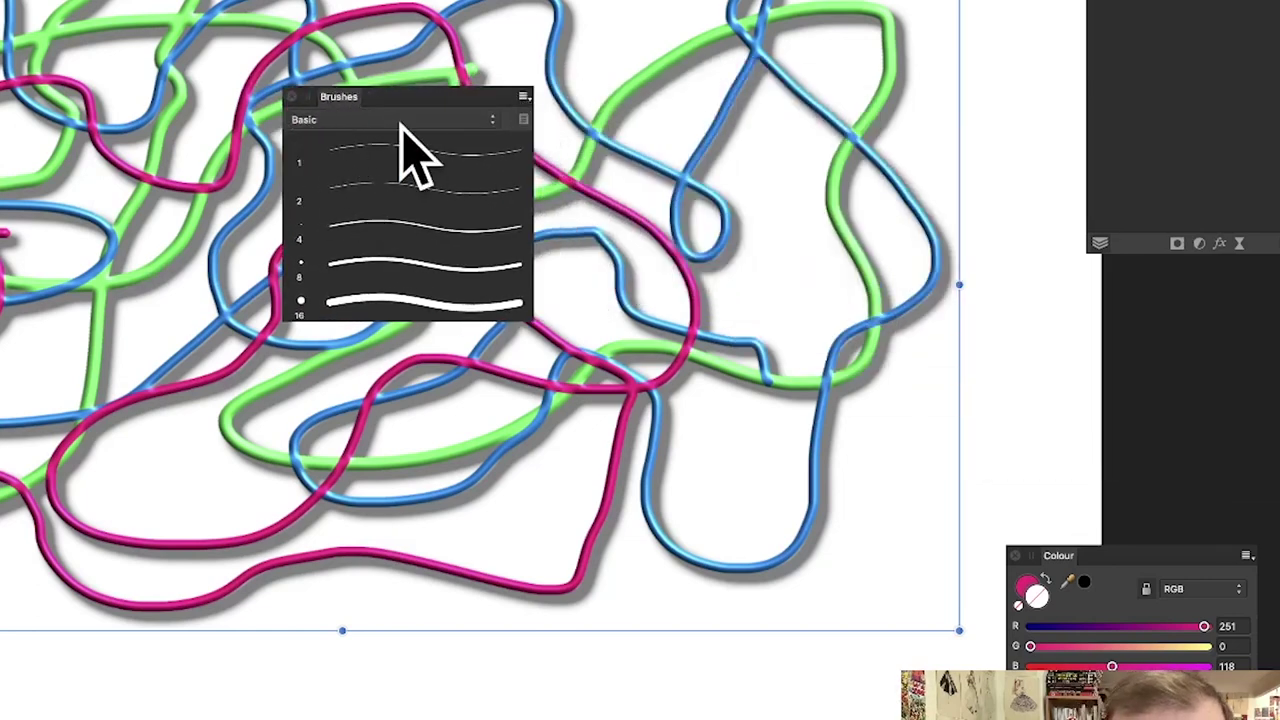
click(523, 97)
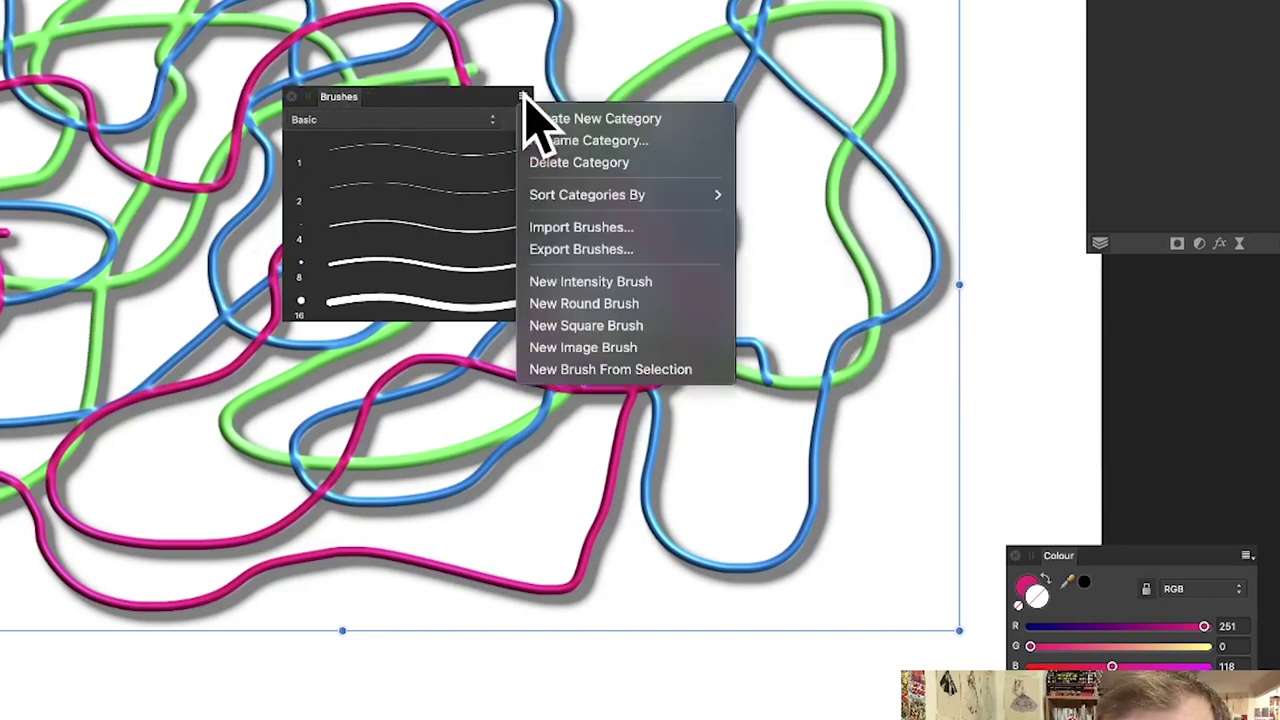
click(610, 372)
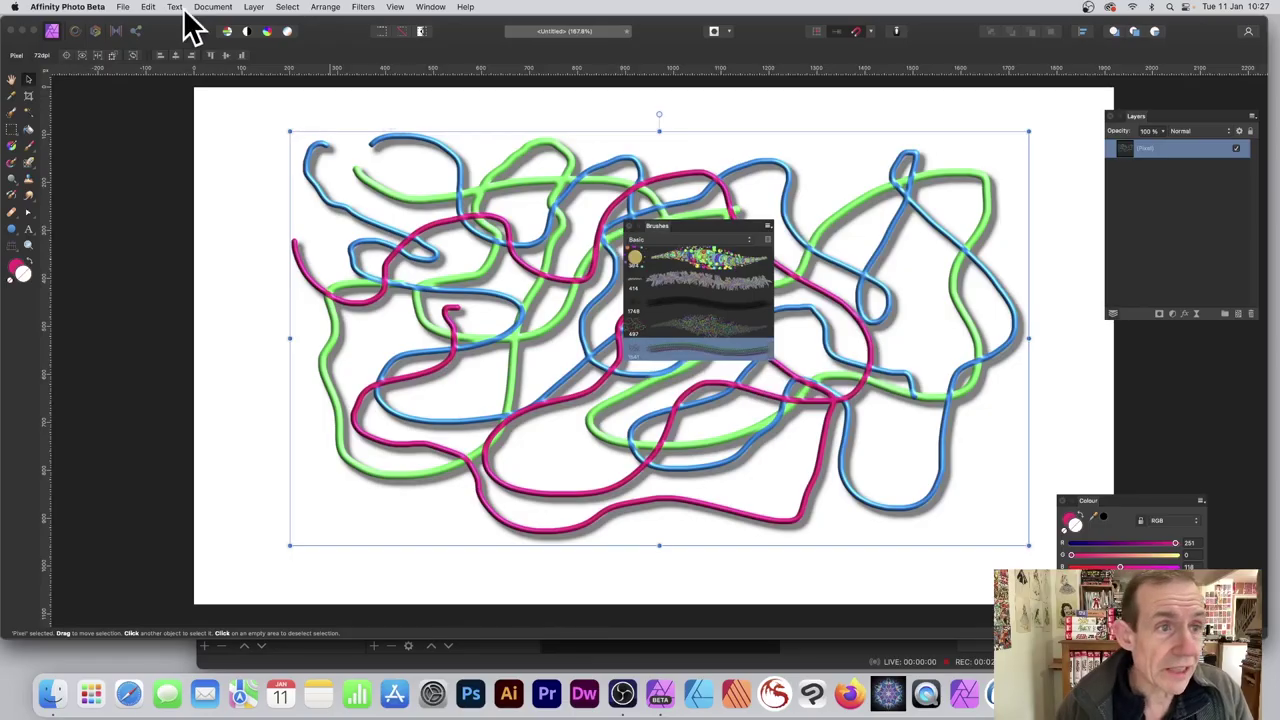
Create a new blank document from File > New with the default settings.
click(122, 7)
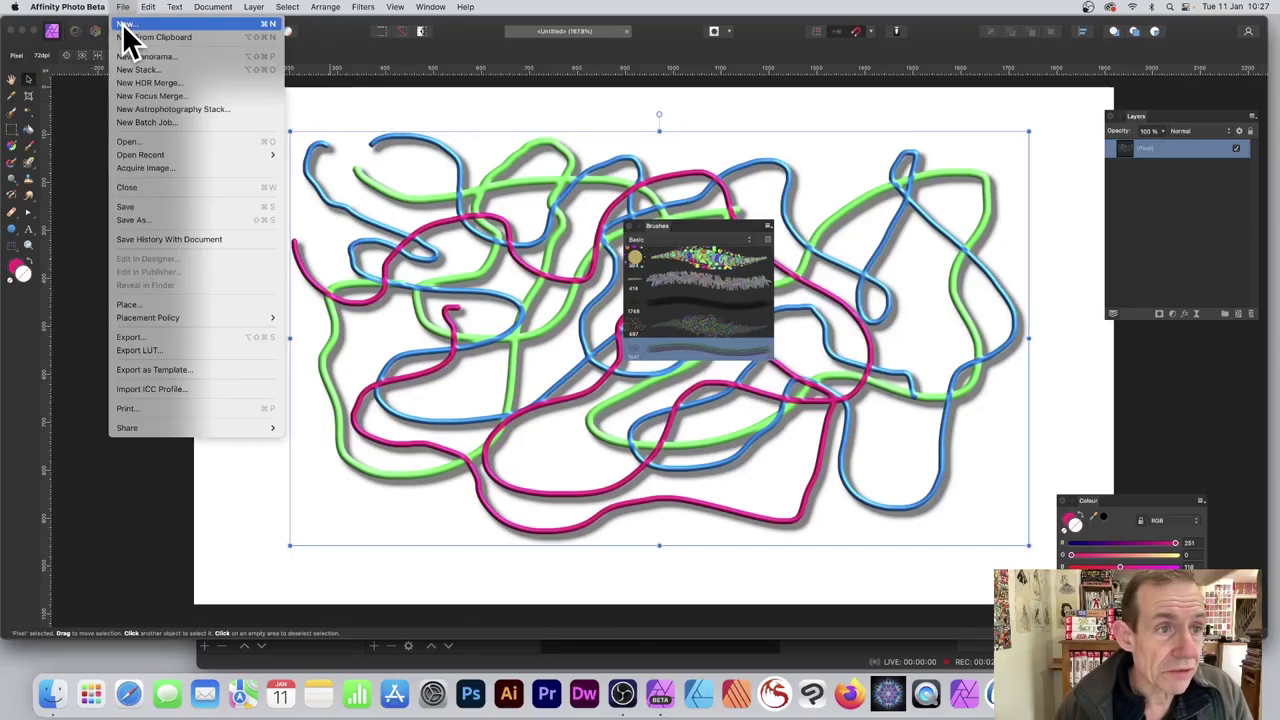
click(125, 22)
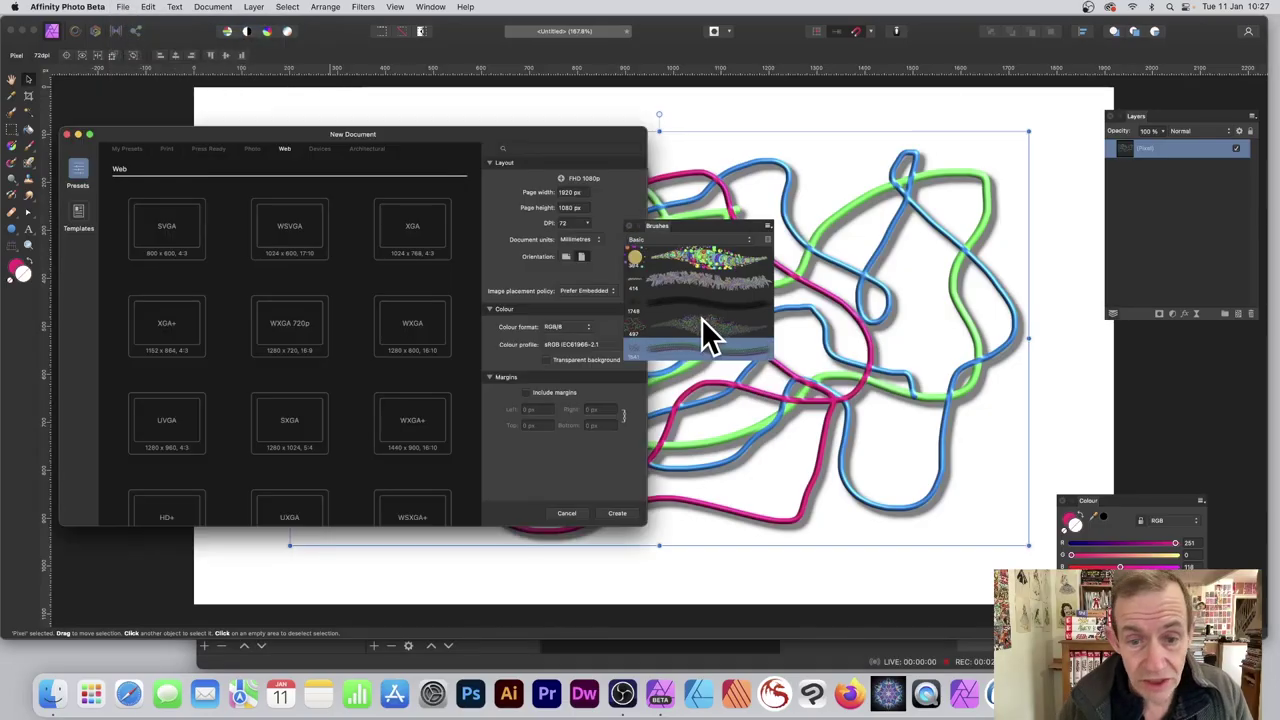
click(618, 514)
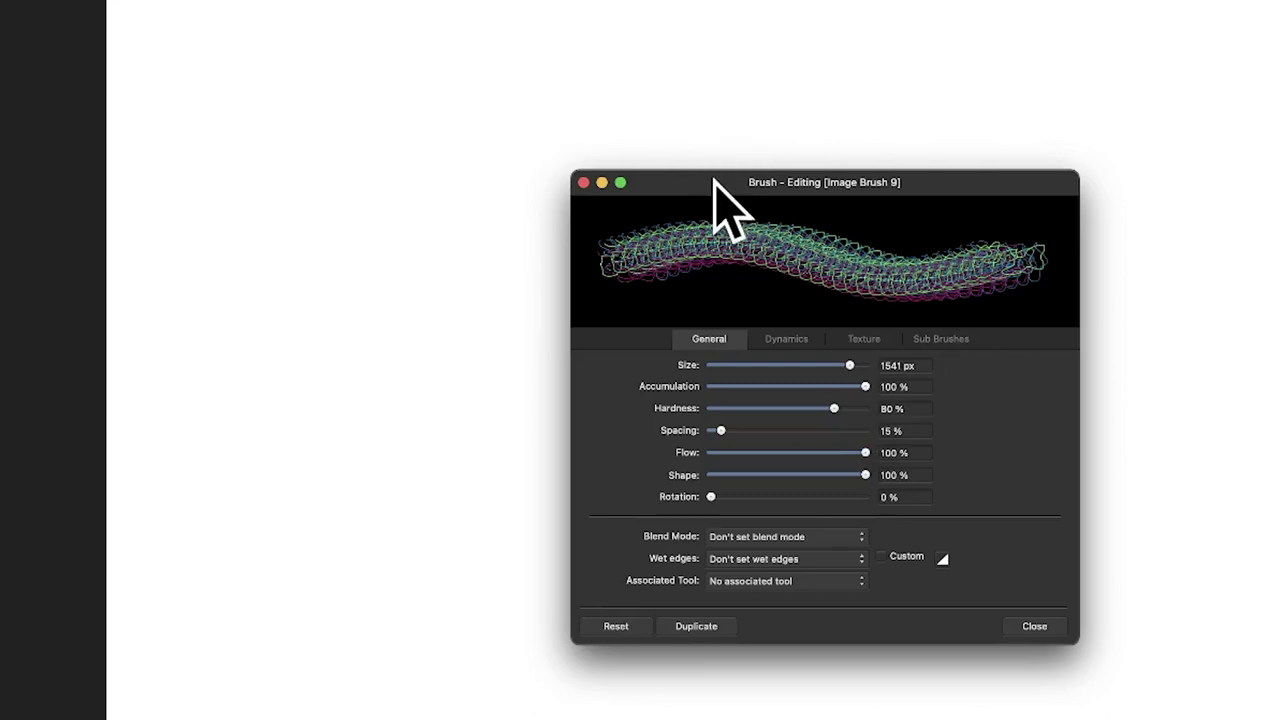
Paint a test stroke with the new tube brush, undo it, and return to its settings.
mouse_move(711, 177)
mouse_down()
mouse_move(960, 123)
mouse_move(835, 120)
mouse_up()
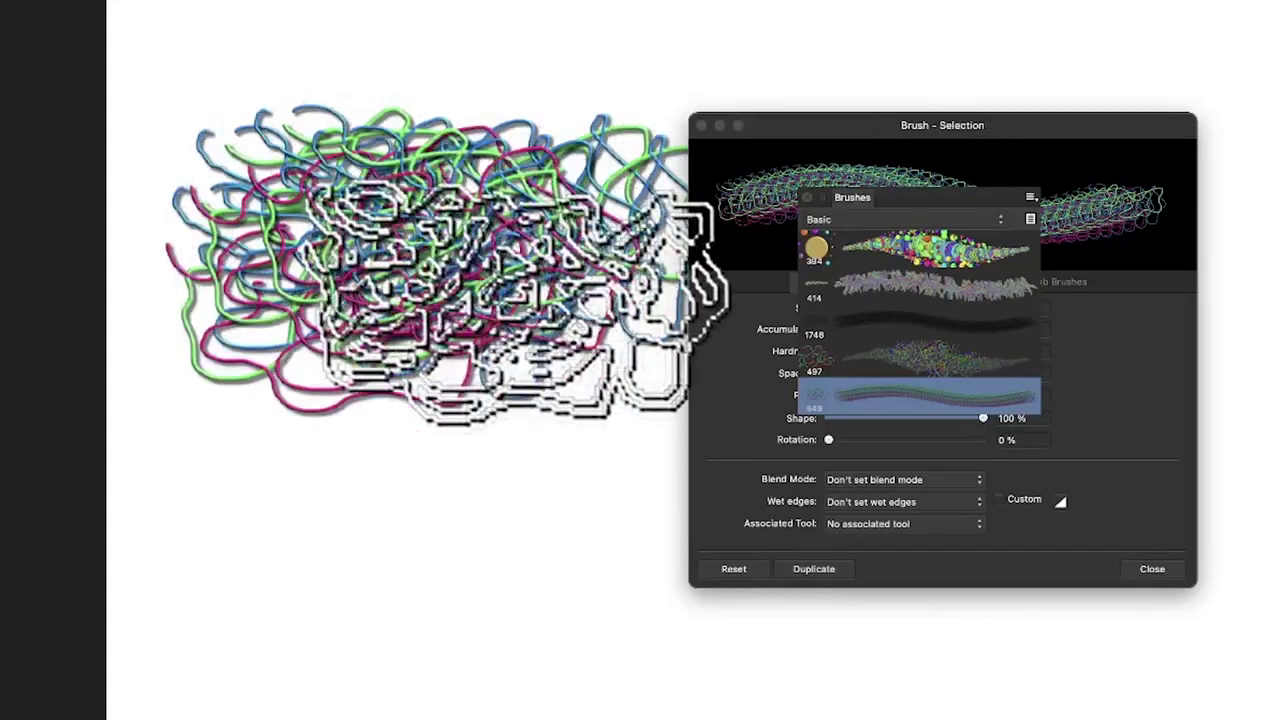
mouse_move(510, 300)
mouse_down()
mouse_move(593, 450)
mouse_move(393, 414)
mouse_move(593, 221)
mouse_move(1230, 308)
mouse_up()
key(super+z)
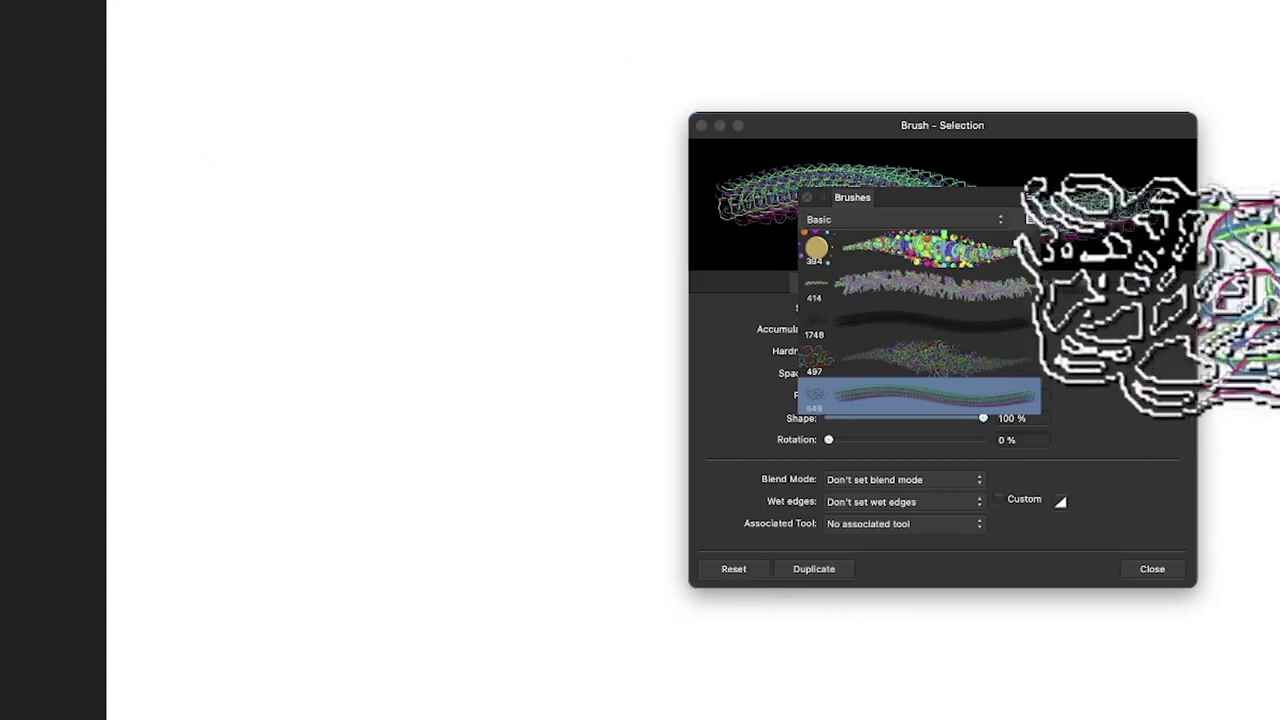
click(950, 133)
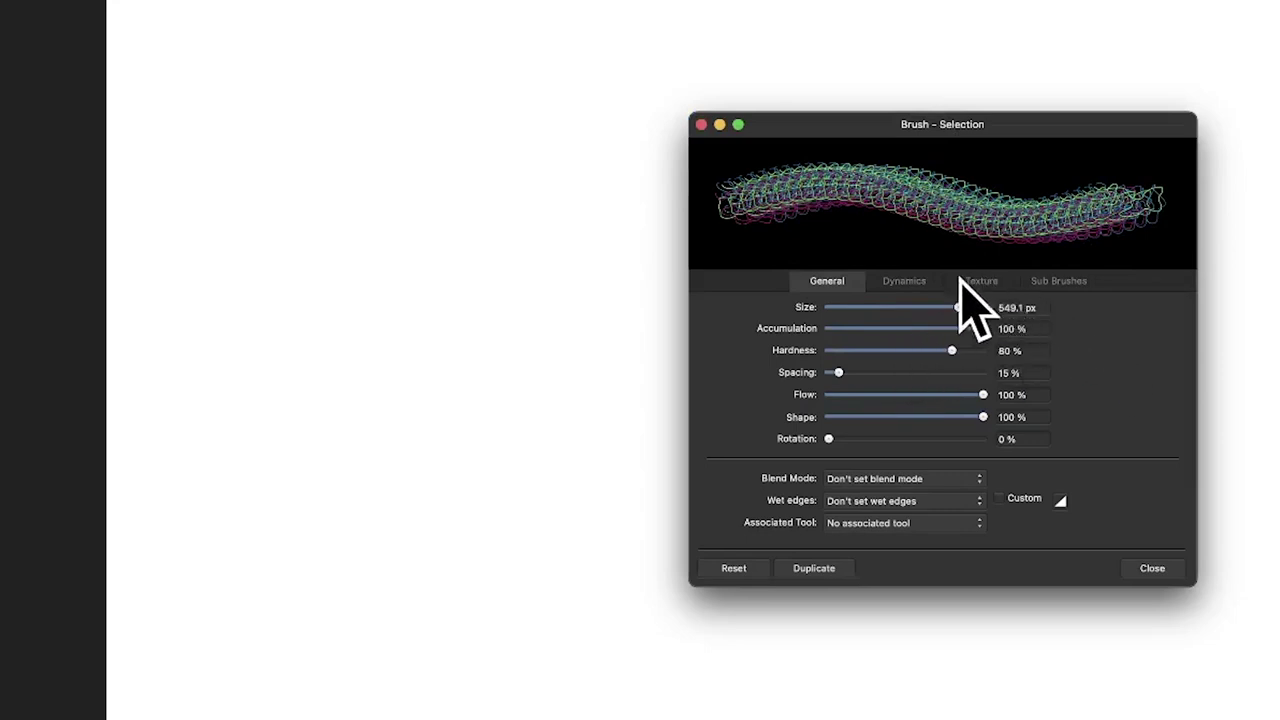
Set brush dynamics: 85% pressure size jitter, 269%/211% scatter, 100% rotation and 62% hue jitter.
click(905, 281)
drag(830, 305, 961, 306)
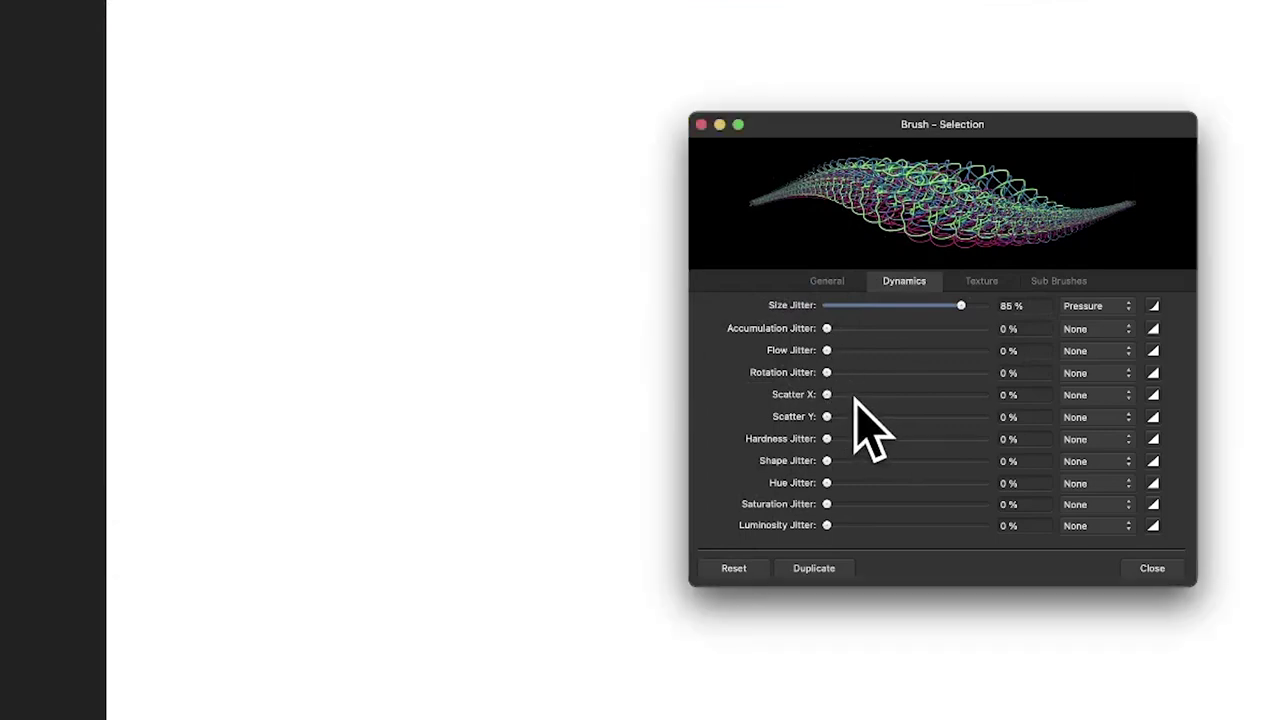
mouse_move(888, 394)
mouse_down()
mouse_move(932, 394)
mouse_move(891, 417)
mouse_move(910, 418)
mouse_up()
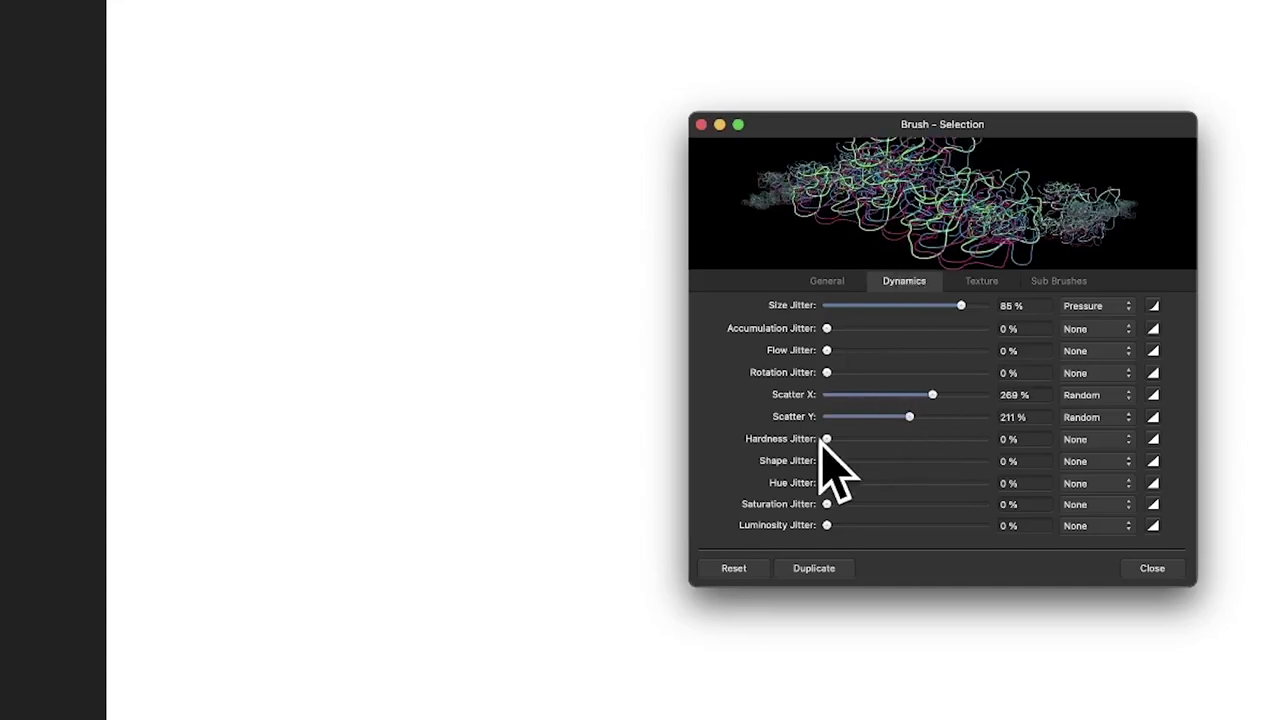
drag(834, 376, 989, 376)
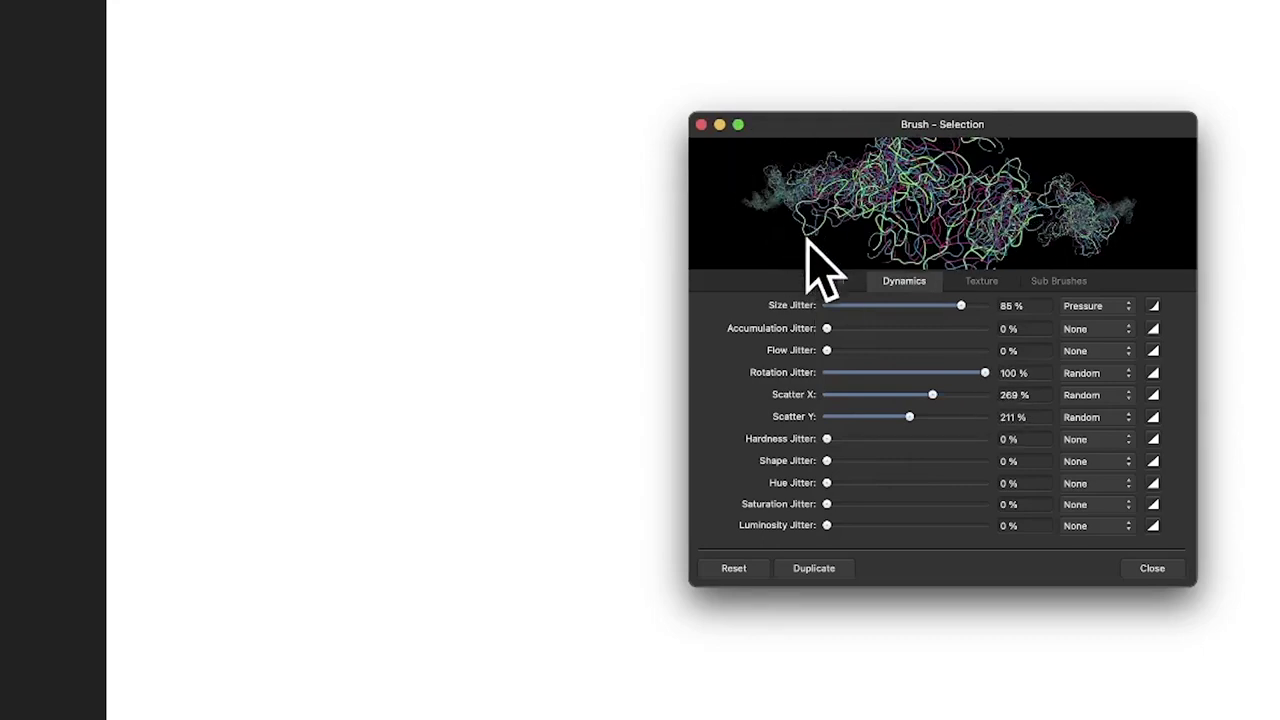
drag(826, 483, 924, 485)
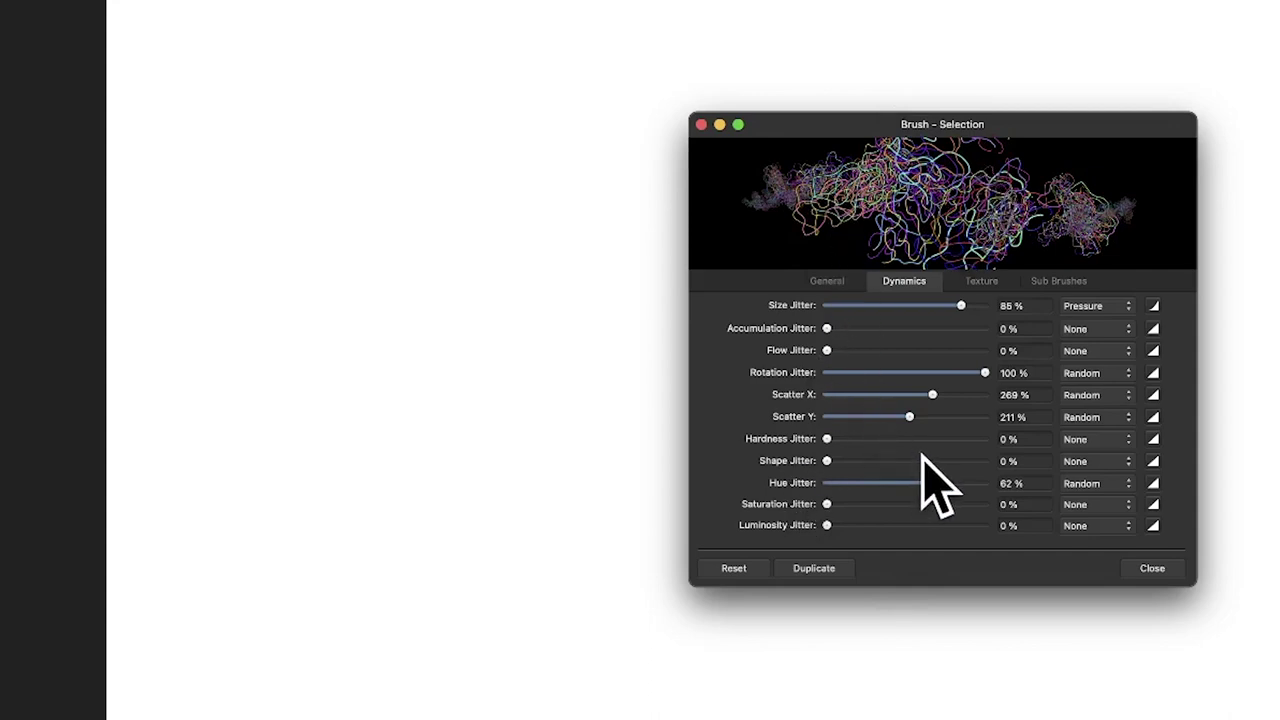
click(842, 284)
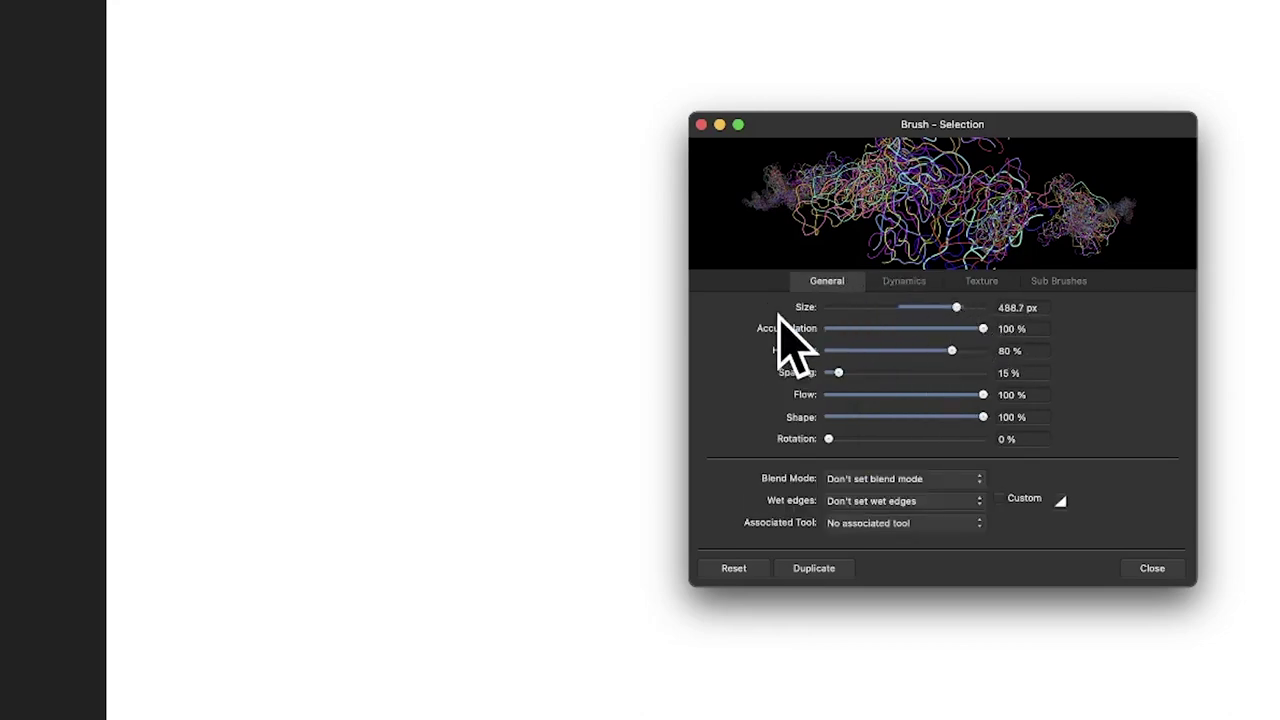
click(1152, 568)
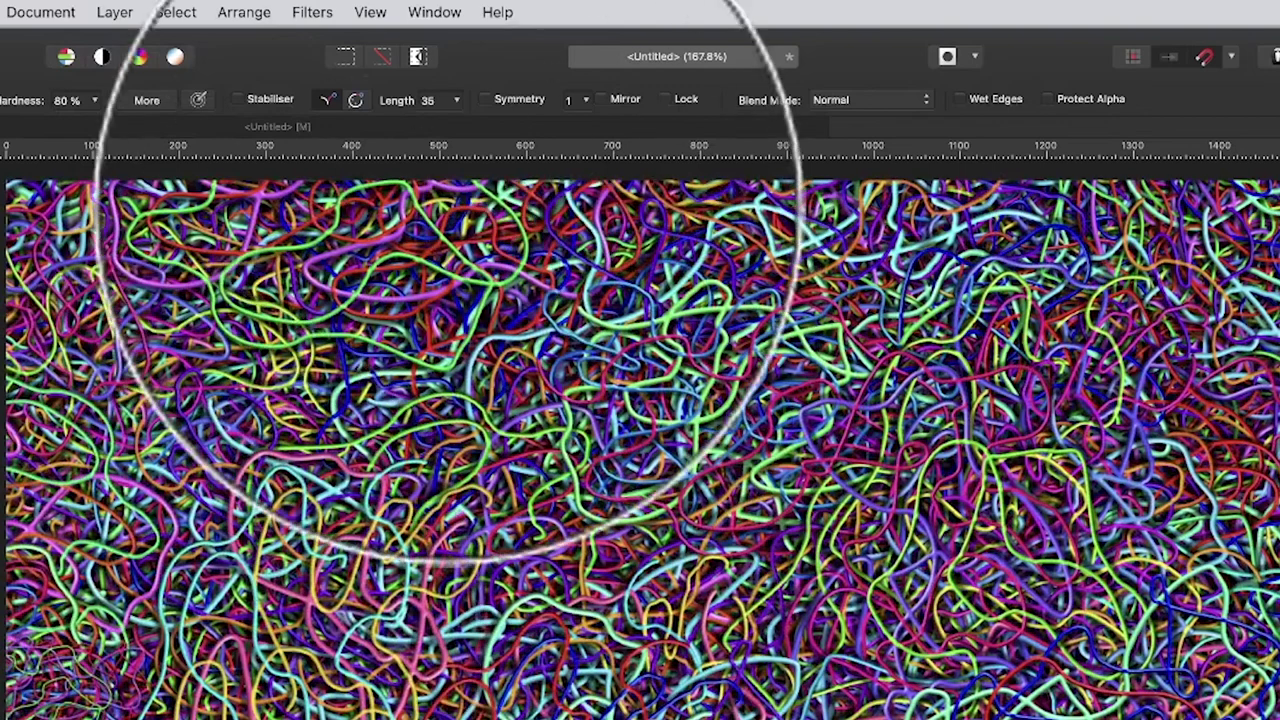
Browse the Filters menu, then bring up the Layer > New Adjustment Layer list of adjustment types.
click(330, 13)
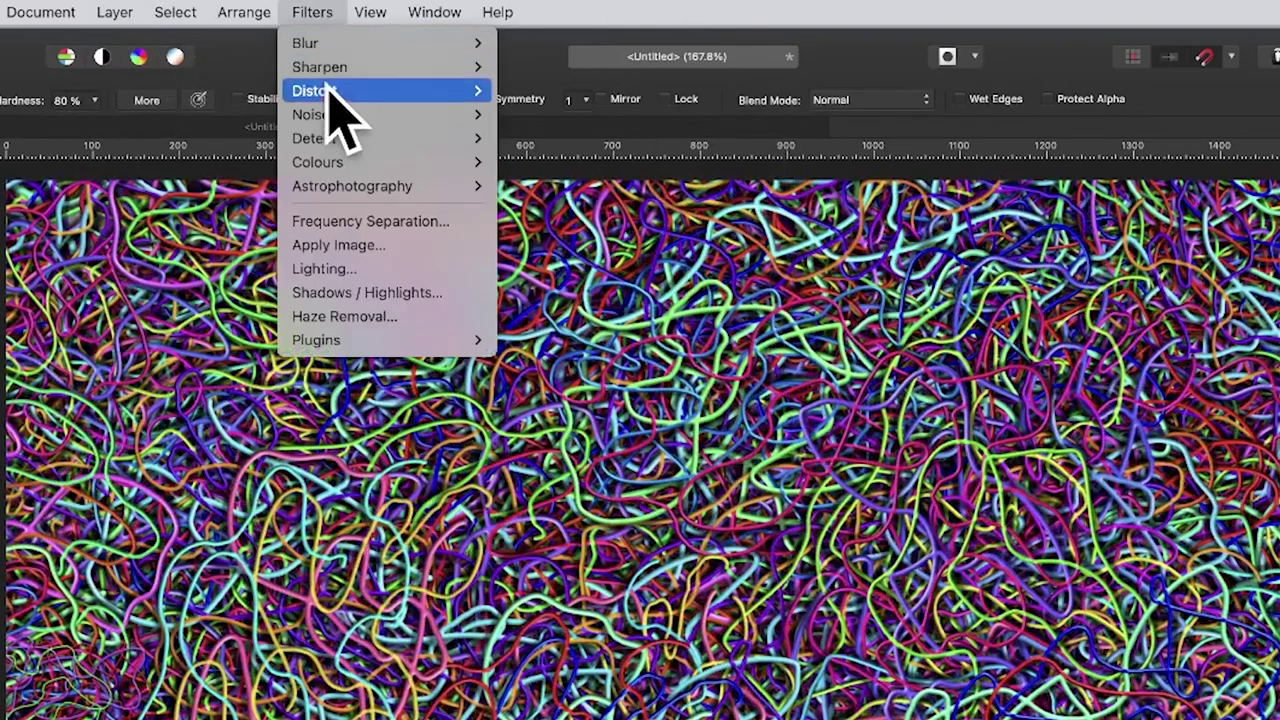
mouse_move(343, 95)
mouse_move(340, 117)
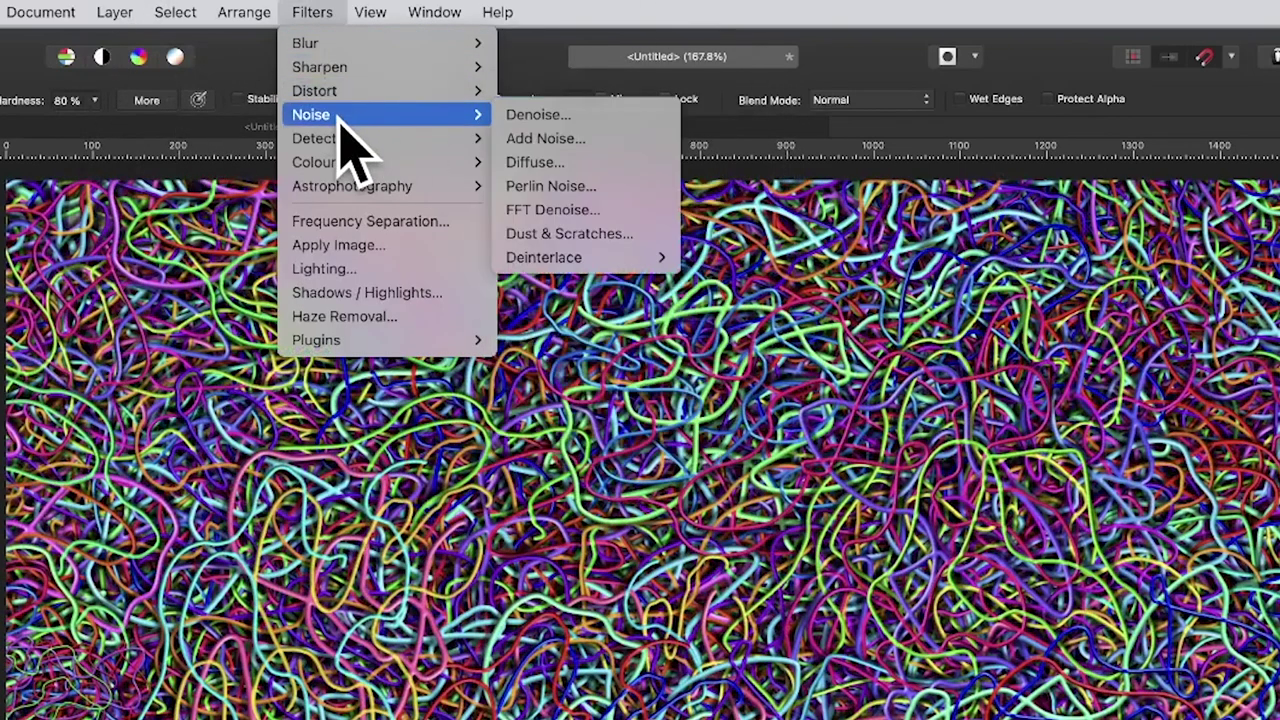
mouse_move(130, 14)
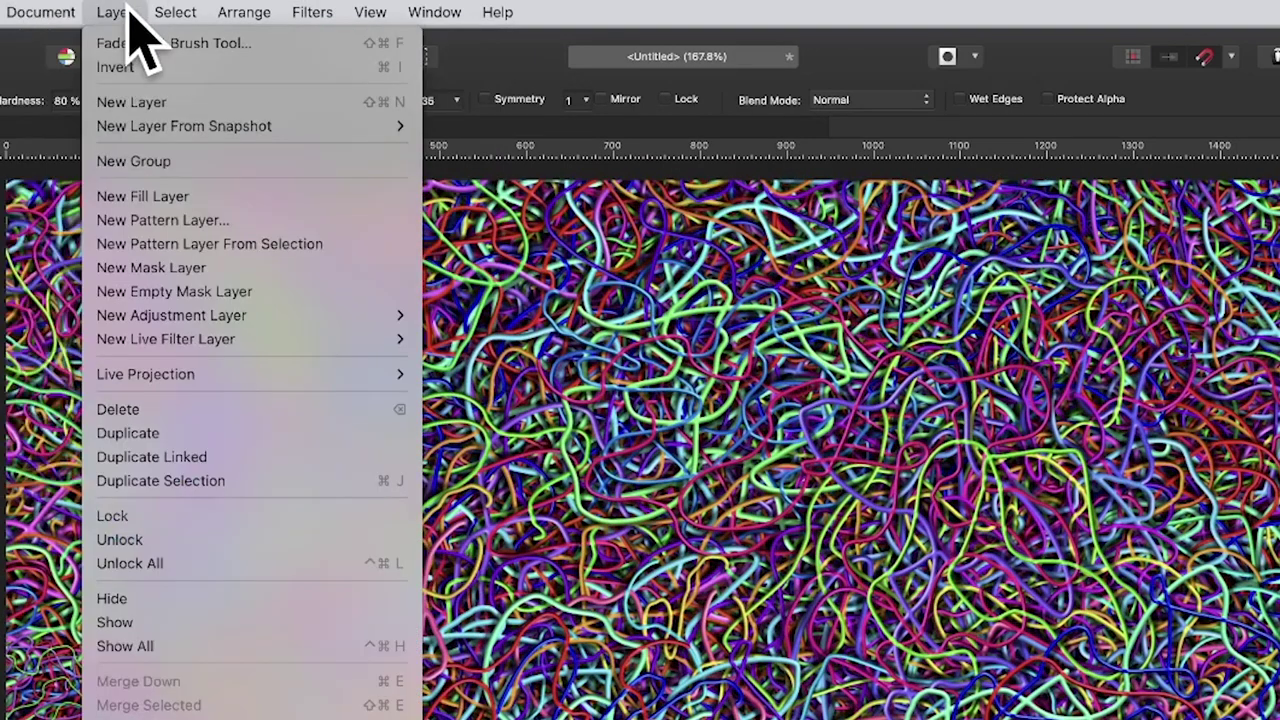
mouse_move(200, 318)
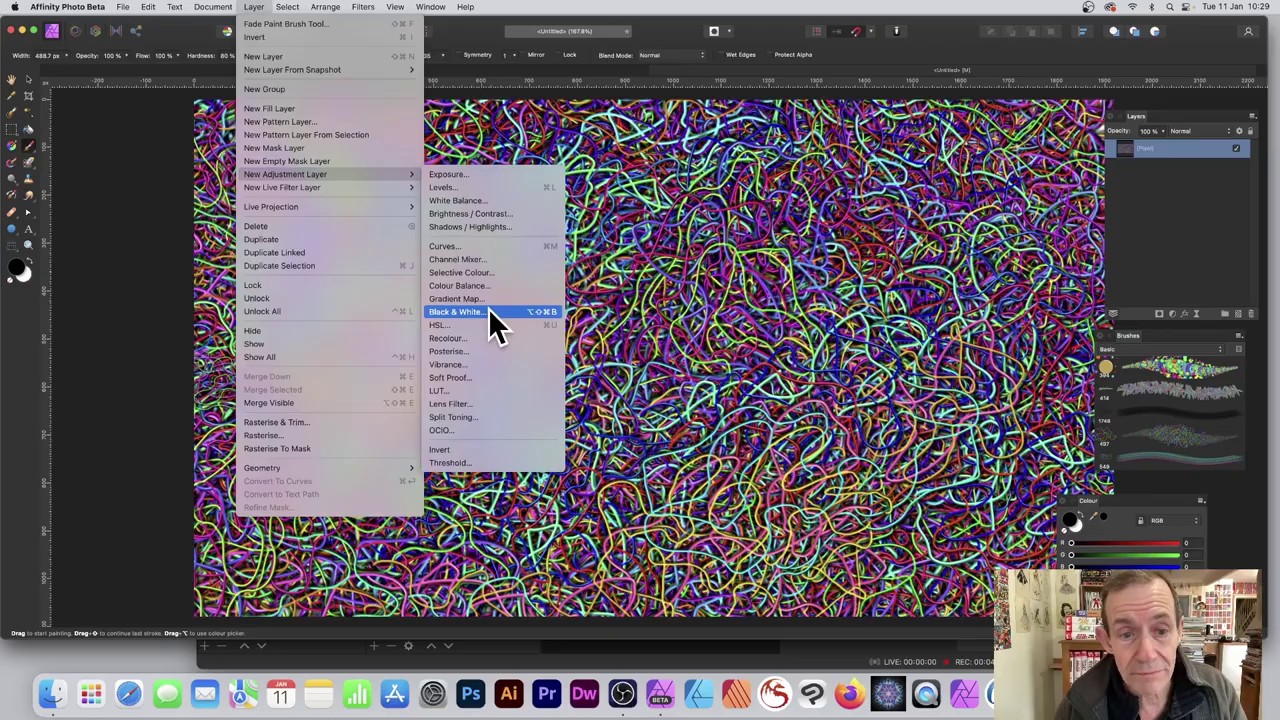
Add a Black & White adjustment with Red at -13% and Yellow at 32%, then hide it to compare.
click(541, 566)
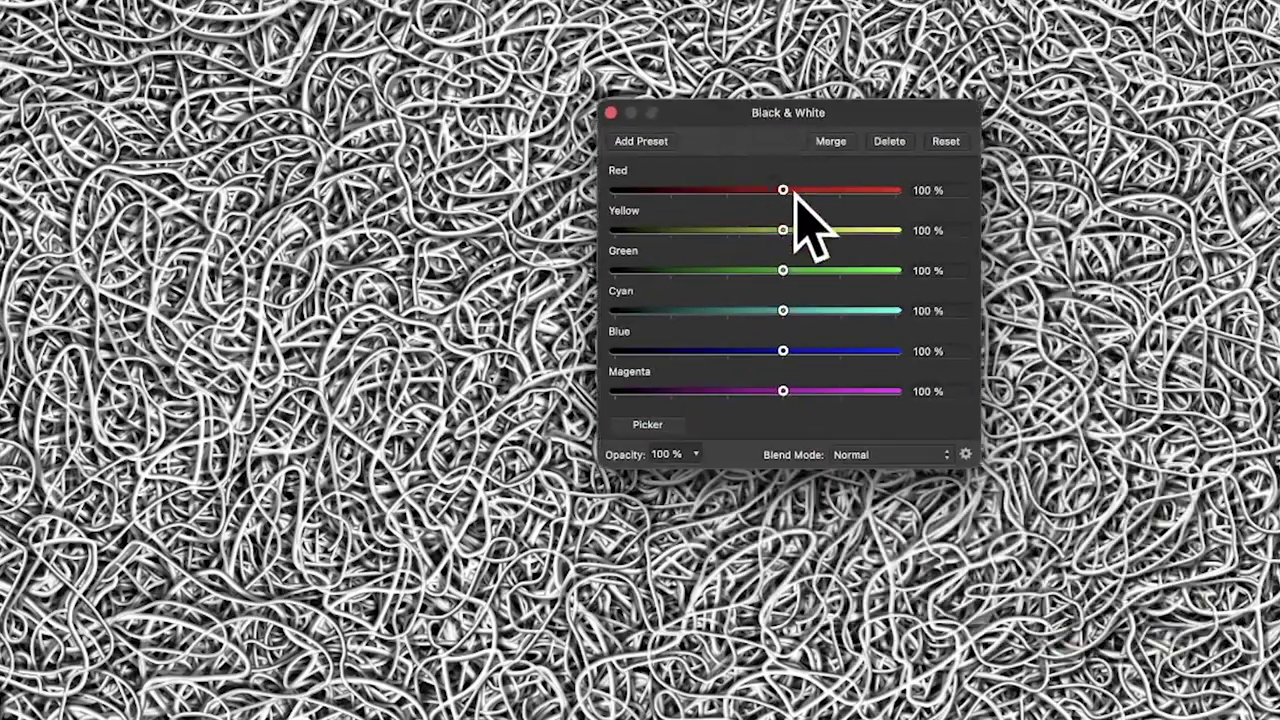
drag(1141, 455, 1167, 455)
drag(828, 190, 719, 189)
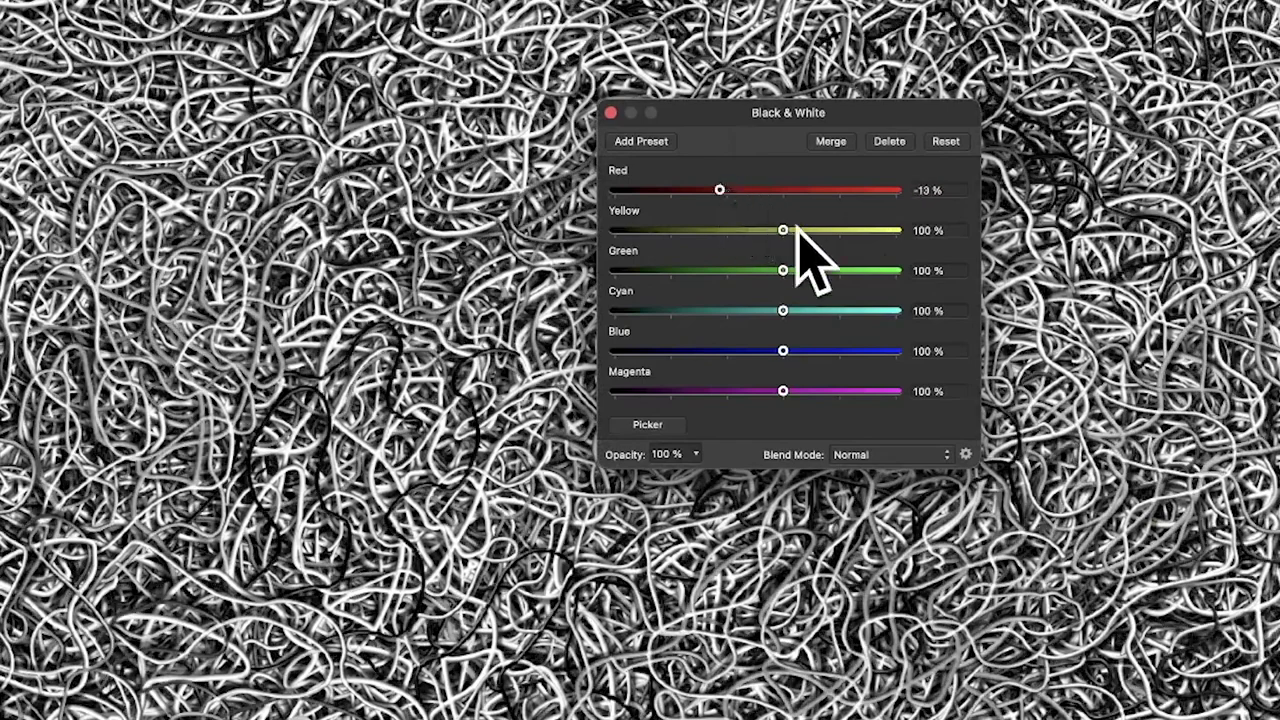
drag(785, 230, 748, 229)
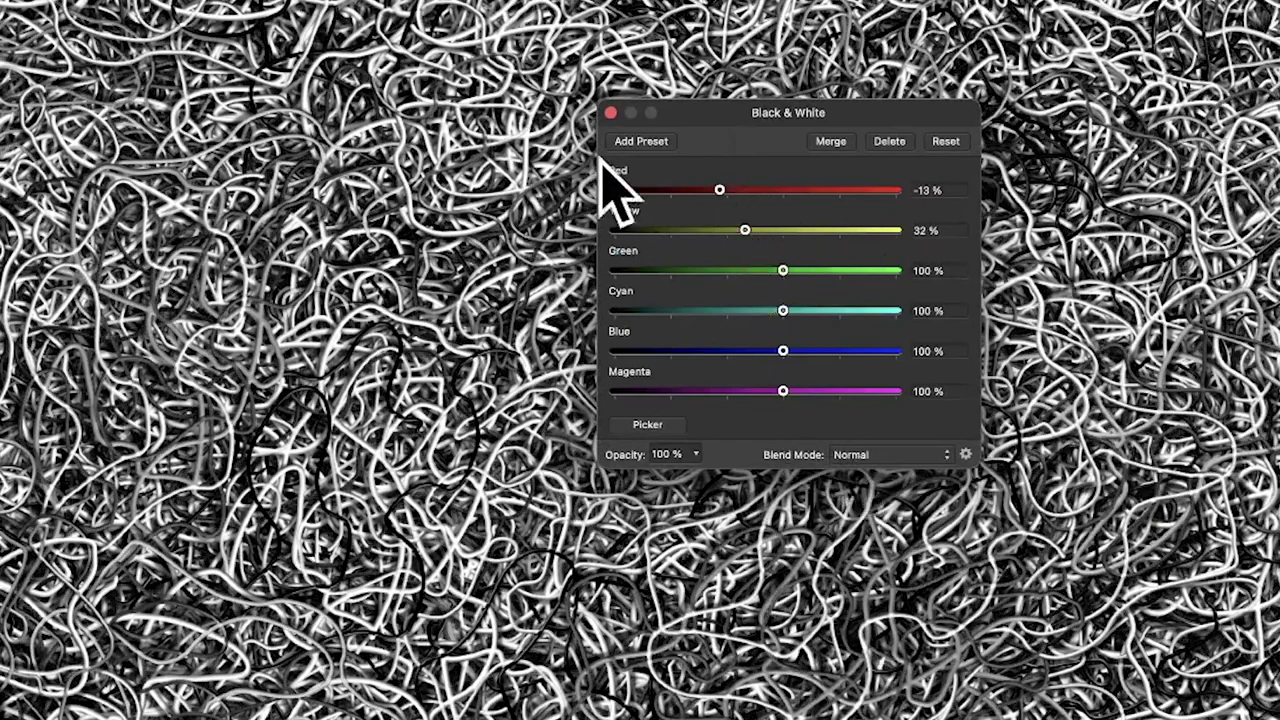
click(612, 113)
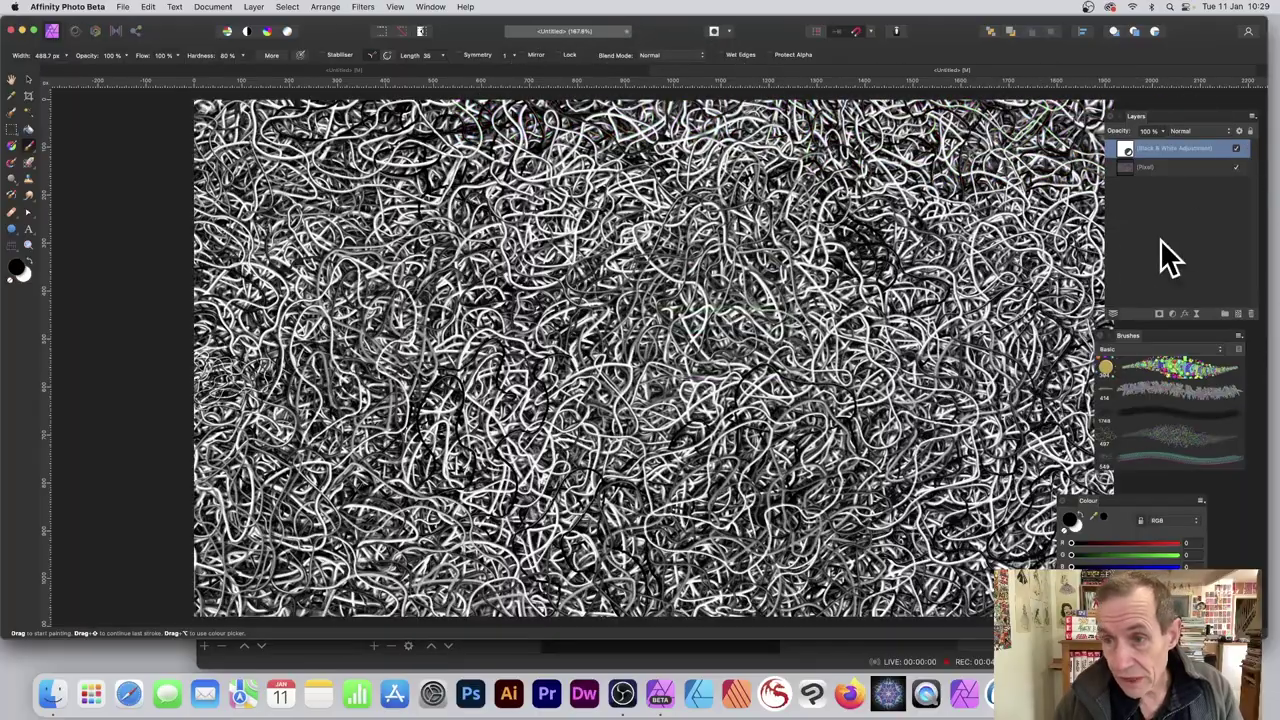
click(1236, 148)
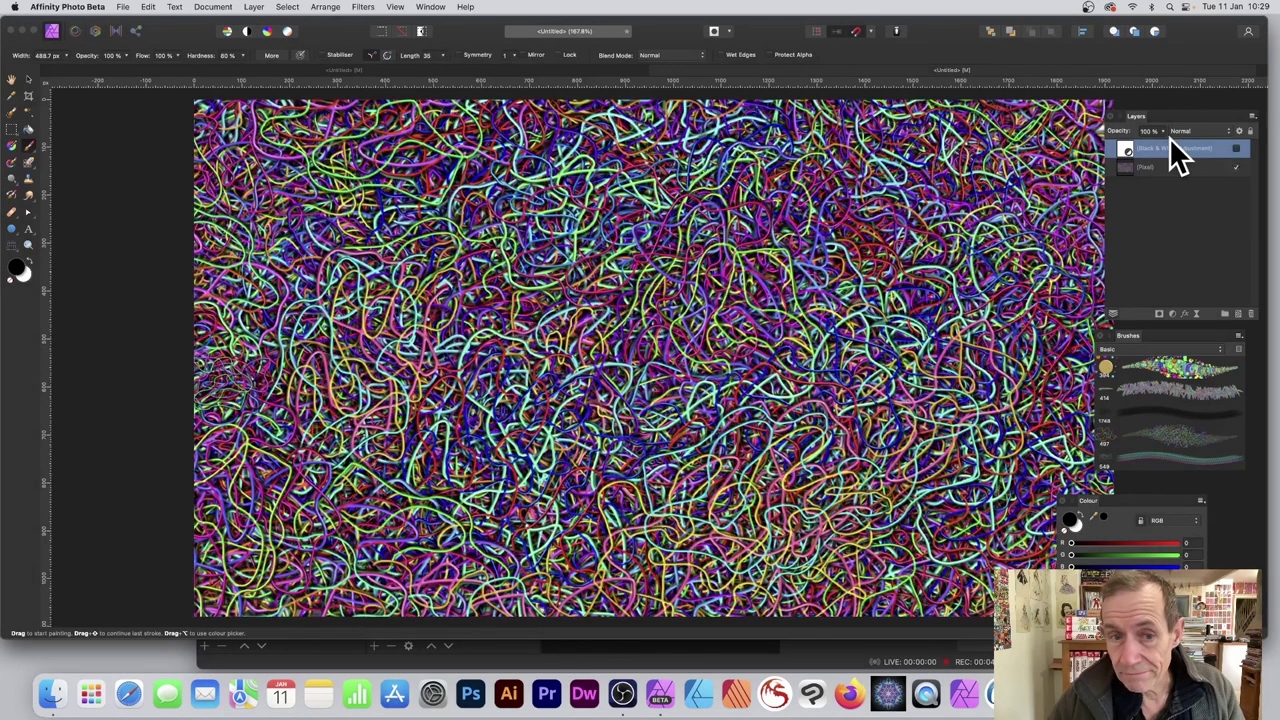